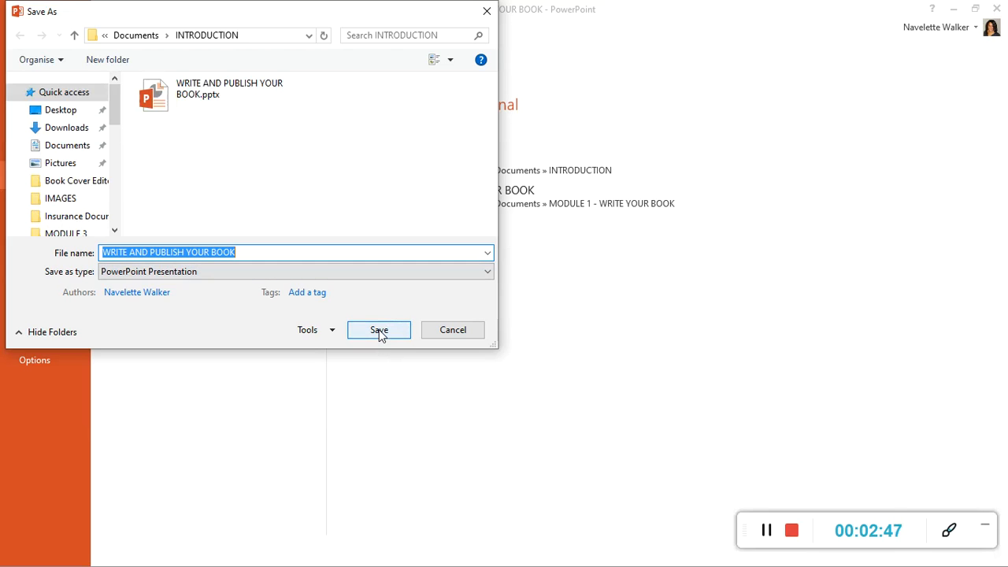
Save the presentation as WRITE AND PUBLISH YOUR BOOK in the INTRODUCTION folder, replacing the existing file.
click(380, 334)
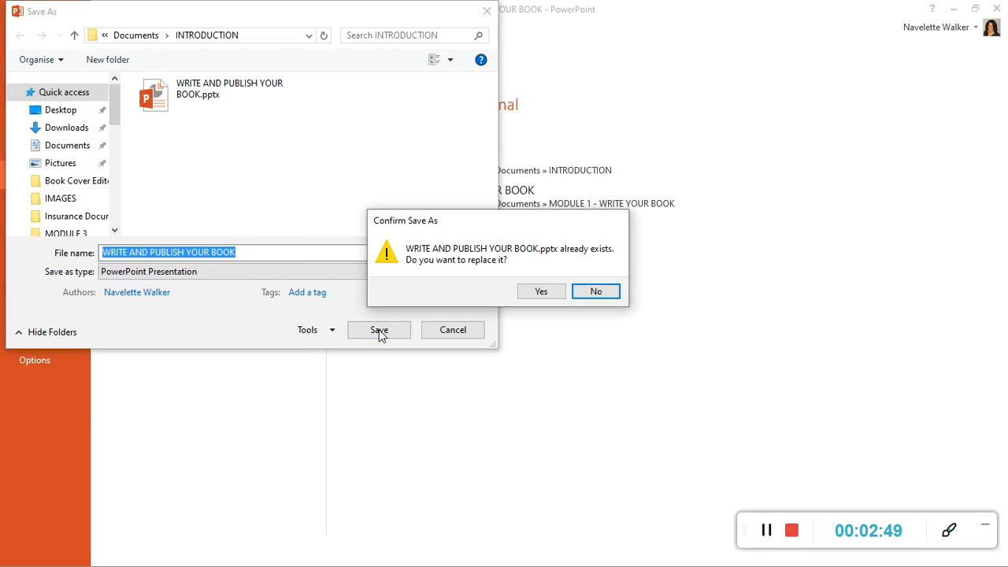
click(542, 292)
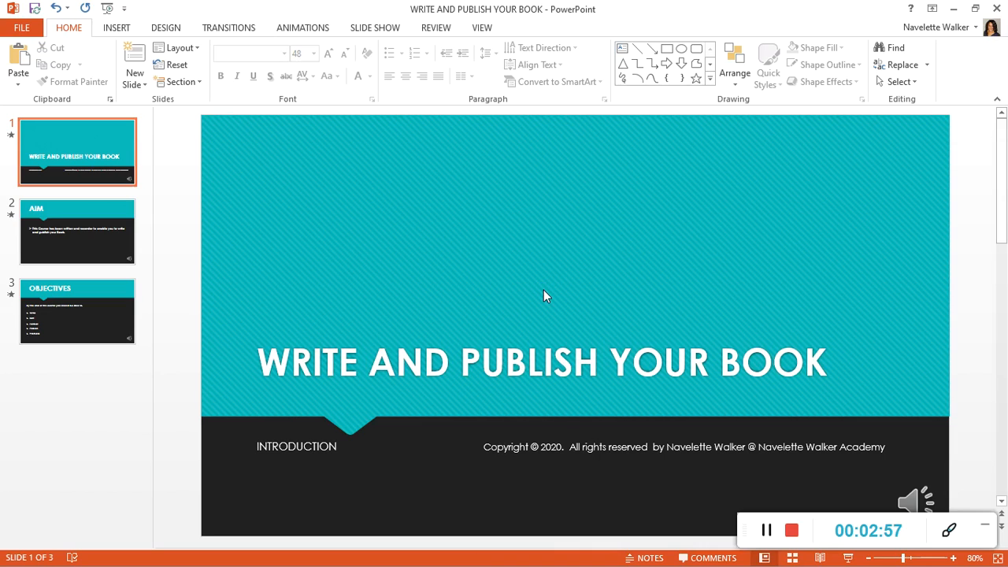
click(769, 532)
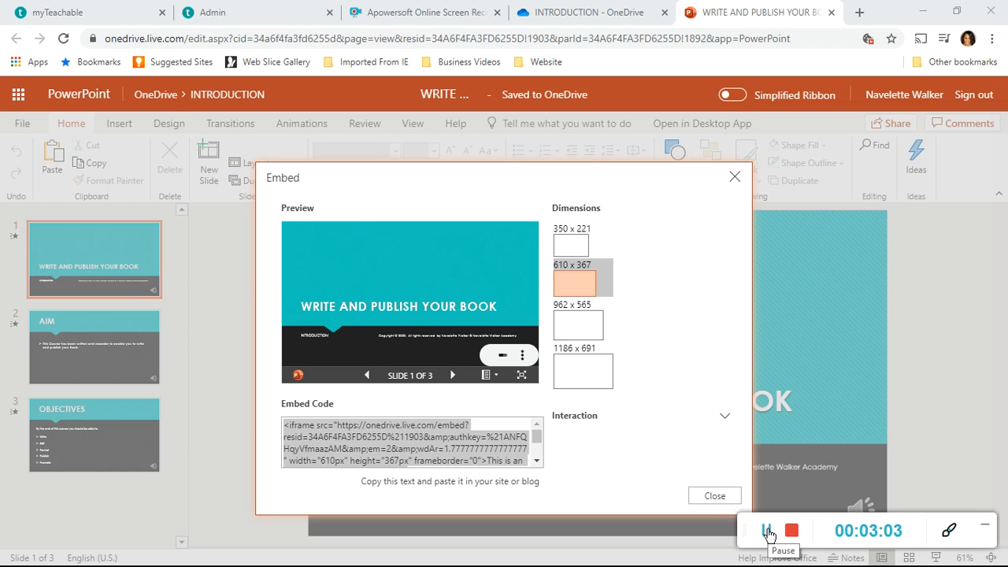
Copy the presentation's 610 x 367 embed code and switch to the Teachable admin site.
right_click(438, 445)
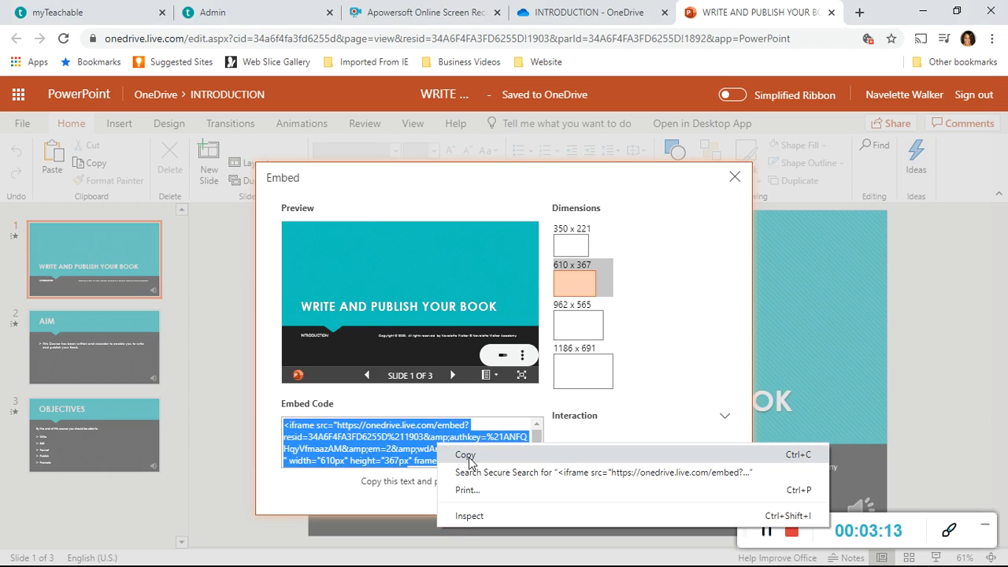
click(468, 456)
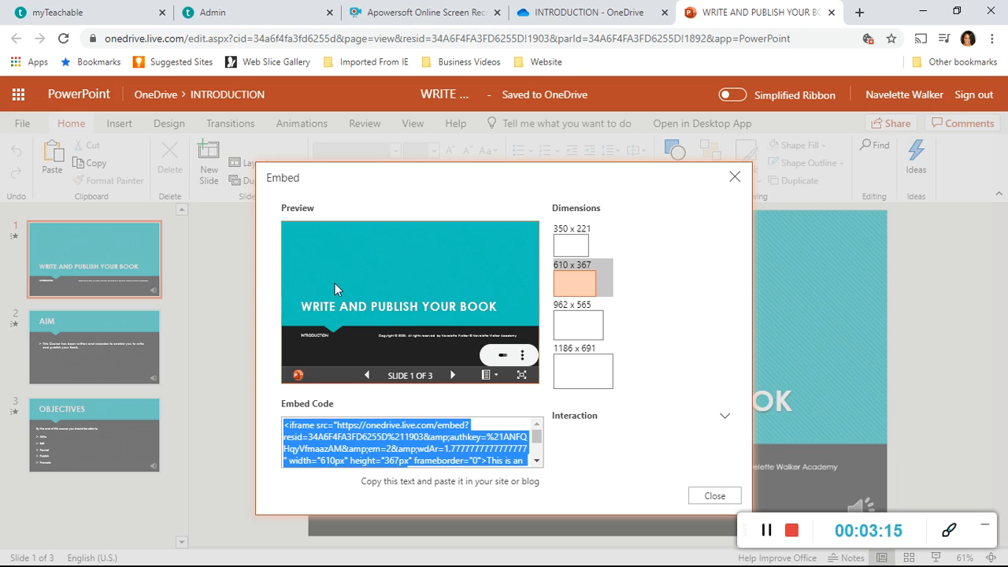
click(240, 20)
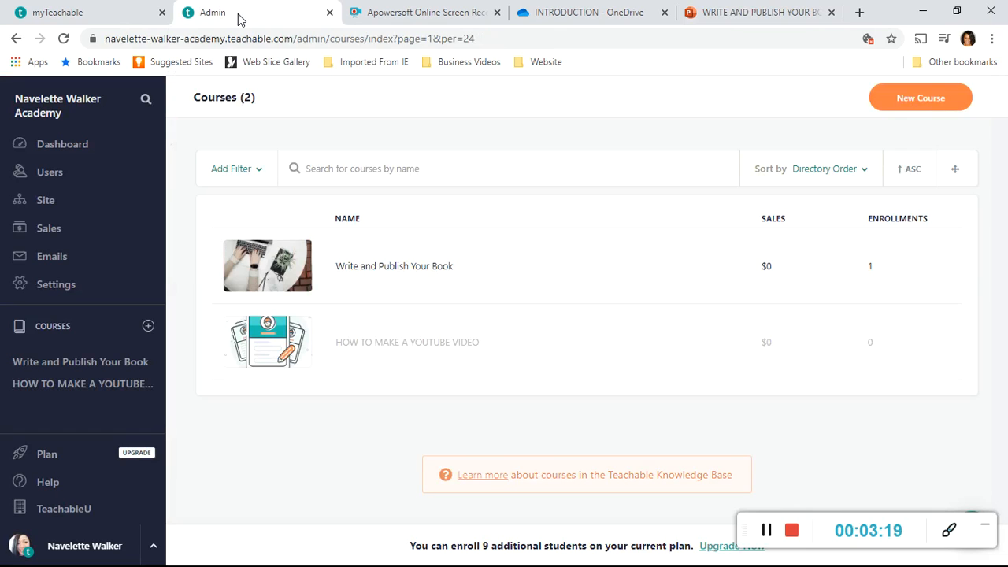
Open the INTRODUCTION PRESENTATION lecture from the curriculum of the Write and Publish Your Book course.
click(108, 367)
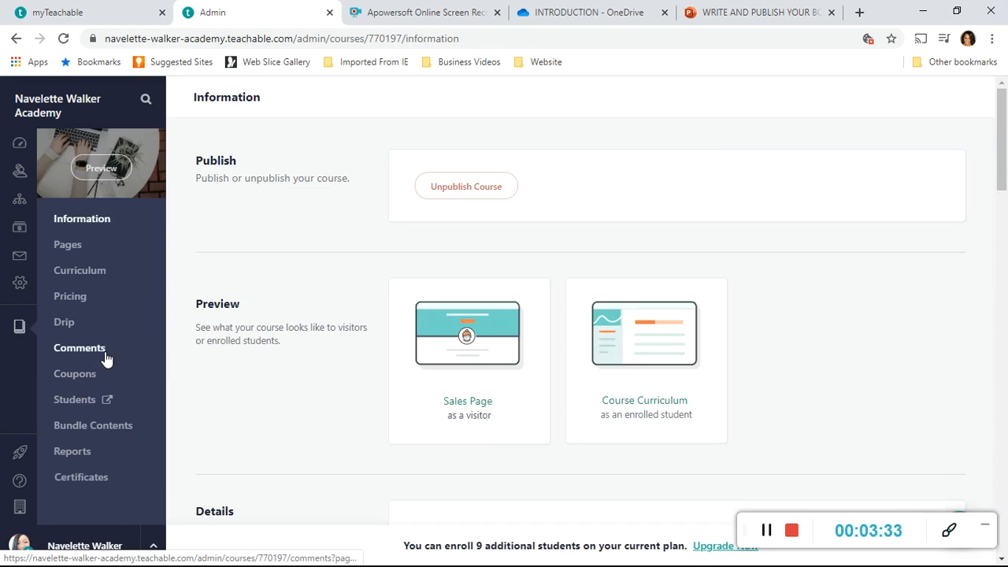
click(93, 275)
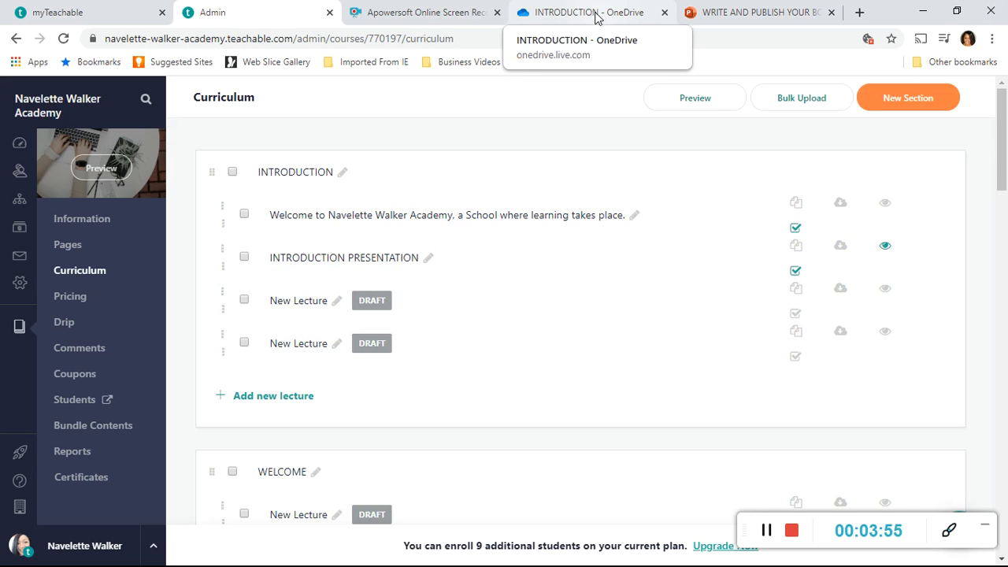
click(777, 12)
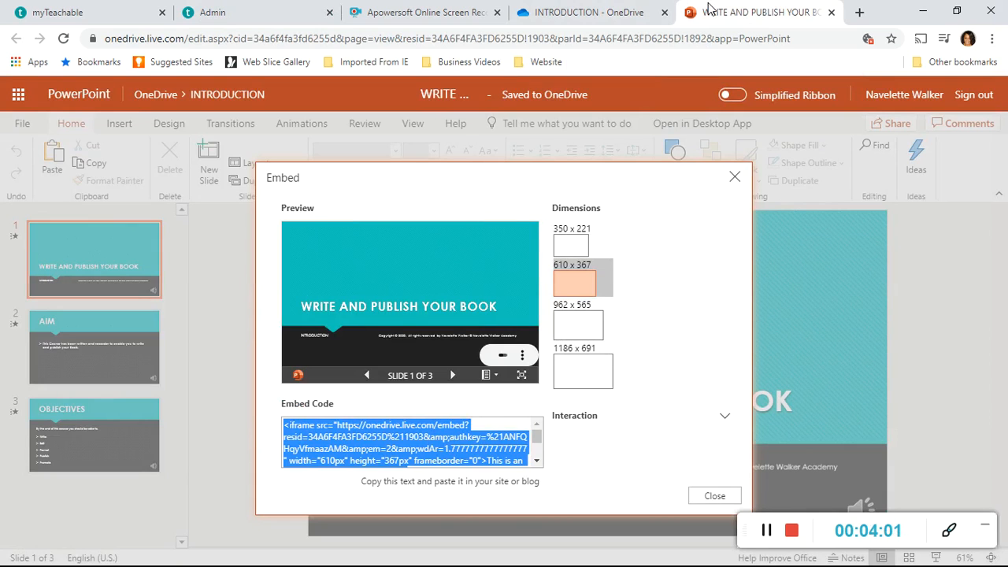
click(263, 21)
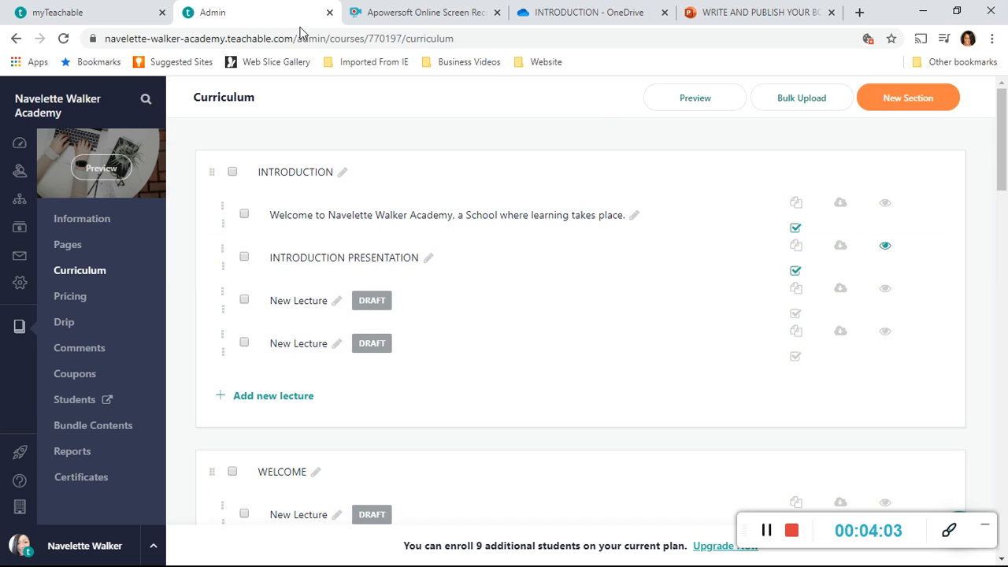
click(347, 262)
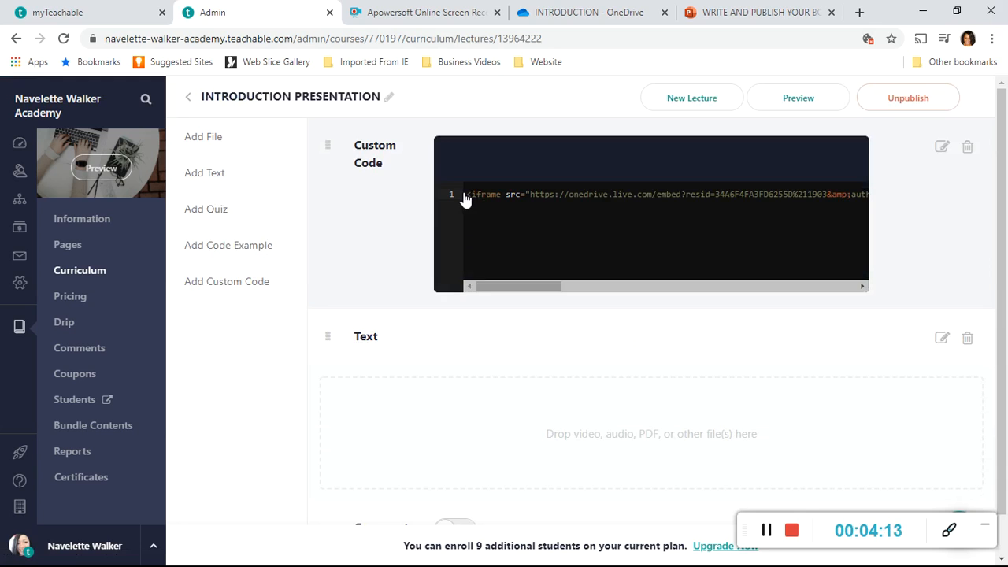
Delete all the existing embed code from the lecture's custom code block.
click(465, 195)
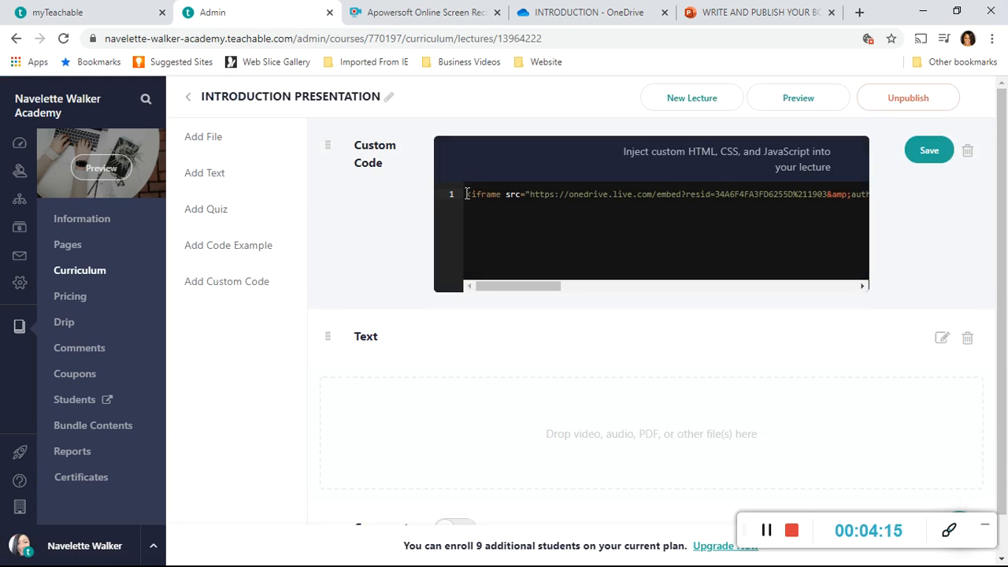
key(Delete)
key(Delete)
key(Delete)
key(Delete)
key(Delete)
key(Delete)
key(Delete)
key(Delete)
key(Delete)
key(Delete)
key(Delete)
key(Delete)
key(Delete)
key(Delete)
key(Delete)
key(Delete)
key(Delete)
key(Delete)
key(Delete)
key(Delete)
key(Delete)
key(Delete)
key(Delete)
key(Delete)
key(Delete)
key(Delete)
key(Delete)
key(Delete)
key(Delete)
key(Delete)
key(Delete)
key(Delete)
key(Delete)
key(Delete)
key(Delete)
key(Delete)
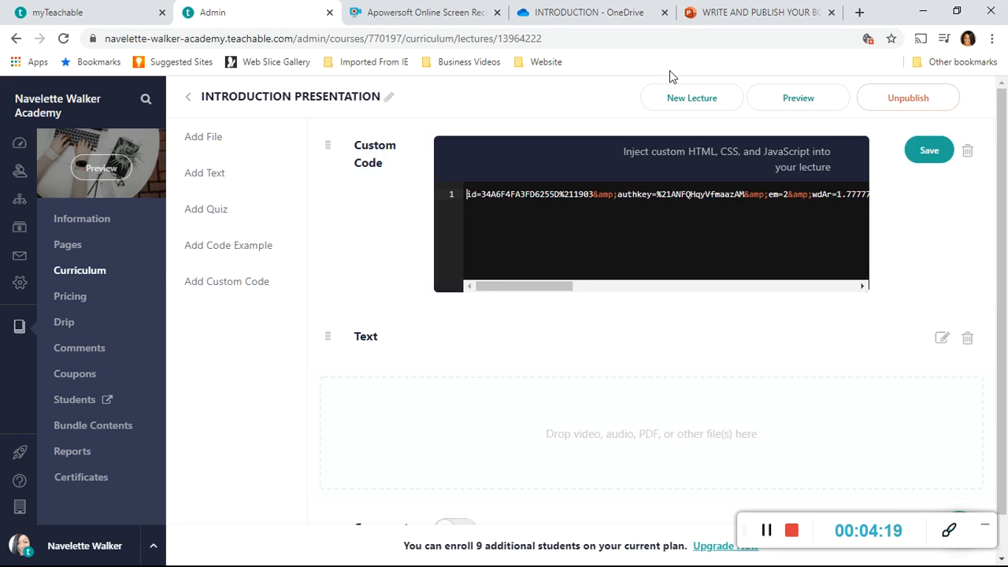
key(Delete)
key(Delete)
key(Delete)
key(Delete)
key(Delete)
key(Delete)
key(Delete)
key(Delete)
key(Delete)
key(Delete)
key(Delete)
key(Delete)
key(Delete)
key(Delete)
key(Delete)
key(Delete)
key(Delete)
key(Delete)
key(Delete)
key(Delete)
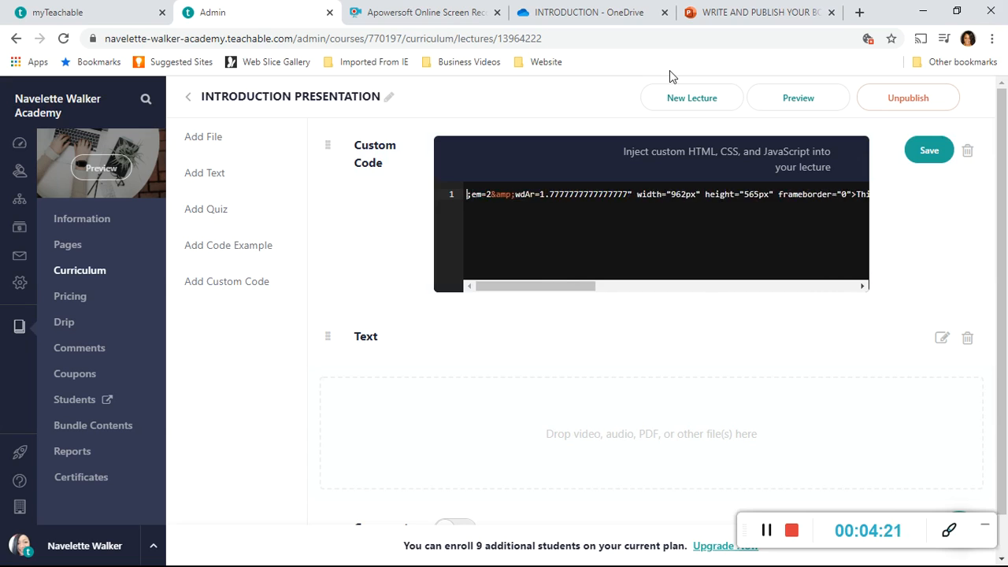
key(Delete)
key(Delete)
key(Delete)
key(Delete)
key(Delete)
key(Delete)
key(Delete)
key(Delete)
key(Delete)
key(Delete)
key(Delete)
key(Delete)
key(Delete)
key(Delete)
key(Delete)
key(Delete)
key(Delete)
key(Delete)
key(Delete)
key(Delete)
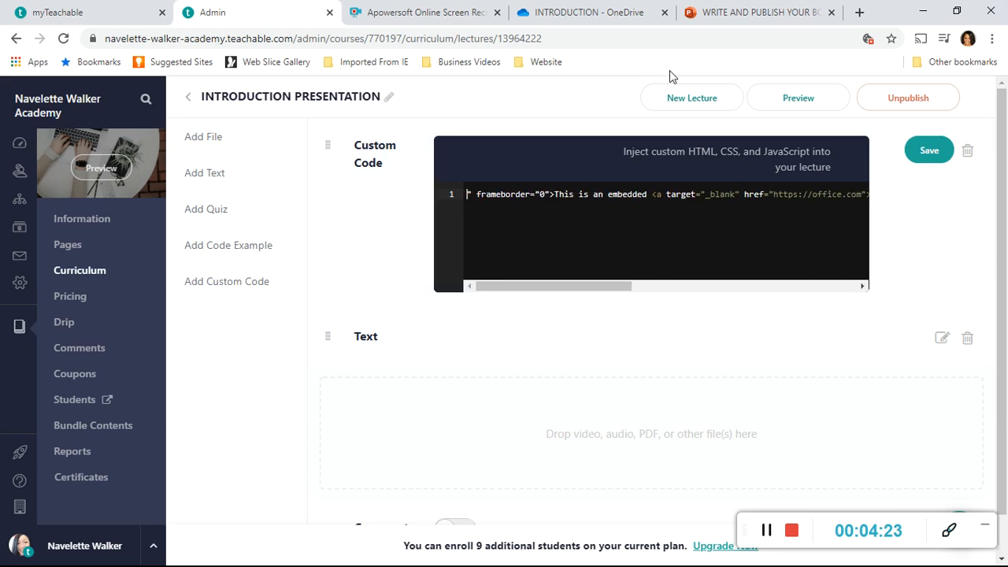
key(Delete)
key(Delete)
key(Delete)
key(Delete)
key(Delete)
key(Delete)
key(Delete)
key(Delete)
key(Delete)
key(Delete)
key(Delete)
key(Delete)
key(Delete)
key(Delete)
key(Delete)
key(Delete)
key(Delete)
key(Delete)
key(Delete)
key(Delete)
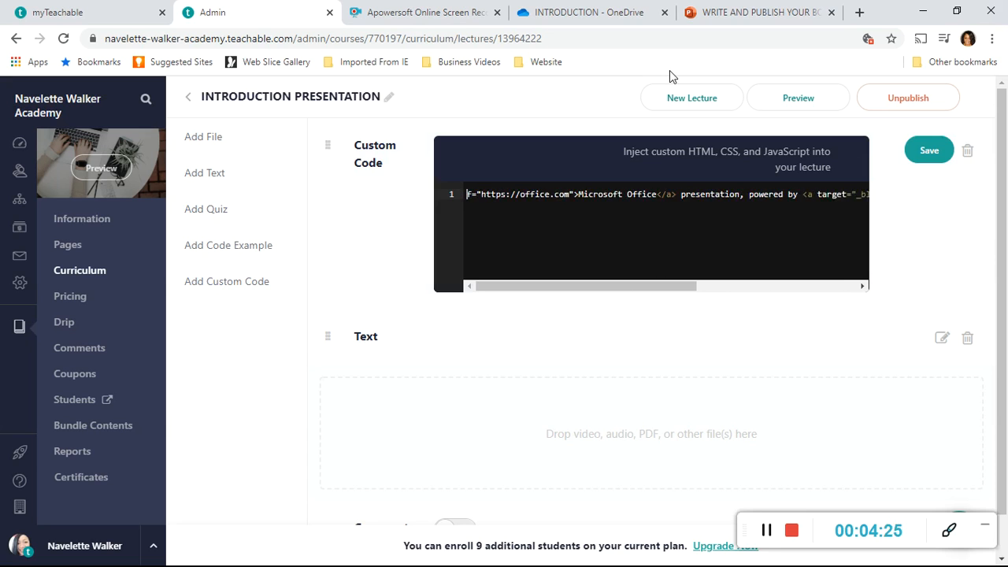
key(Delete)
key(Delete)
key(Delete)
key(Delete)
key(Delete)
key(Delete)
key(Delete)
key(Delete)
key(Delete)
key(Delete)
key(Delete)
key(Delete)
key(Delete)
key(Delete)
key(Delete)
key(Delete)
key(Delete)
key(Delete)
key(Delete)
key(Delete)
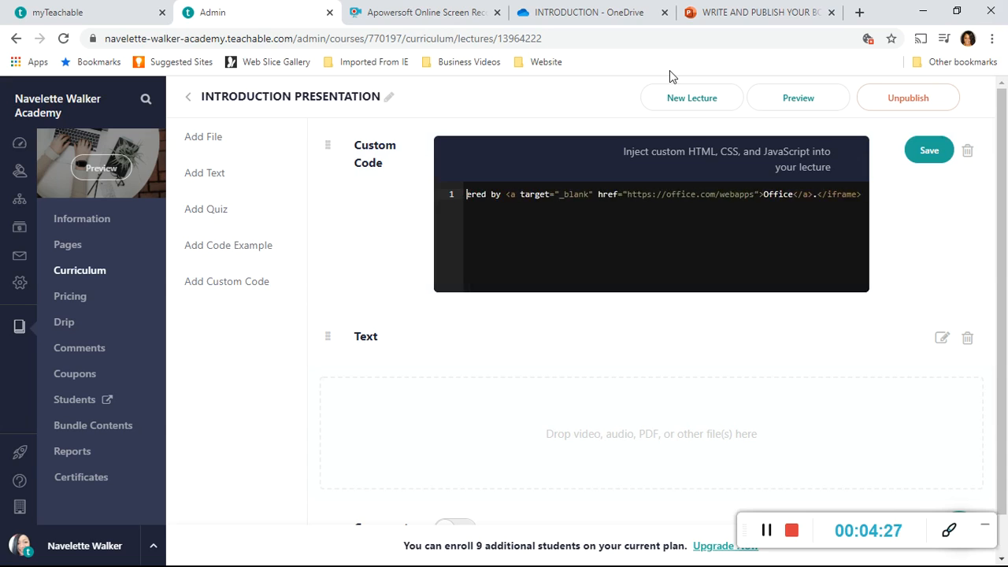
key(Delete)
key(Delete)
key(Delete)
key(Delete)
key(Delete)
key(Delete)
key(Delete)
key(Delete)
key(Delete)
key(Delete)
key(Delete)
key(Delete)
key(Delete)
key(Delete)
key(Delete)
key(Delete)
key(Delete)
key(Delete)
key(Delete)
key(Delete)
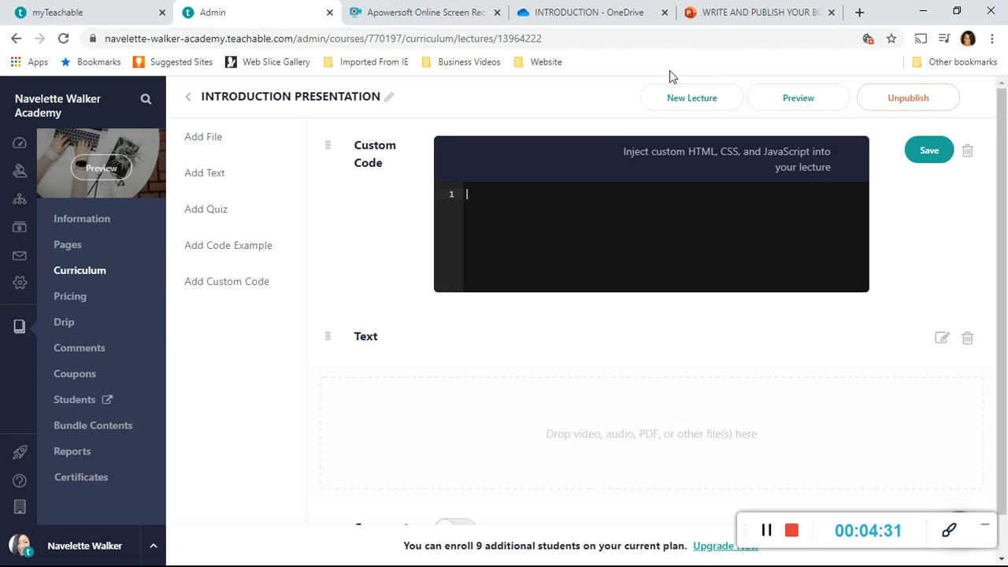
Paste the copied embed code into the empty custom code block and save the block.
right_click(473, 195)
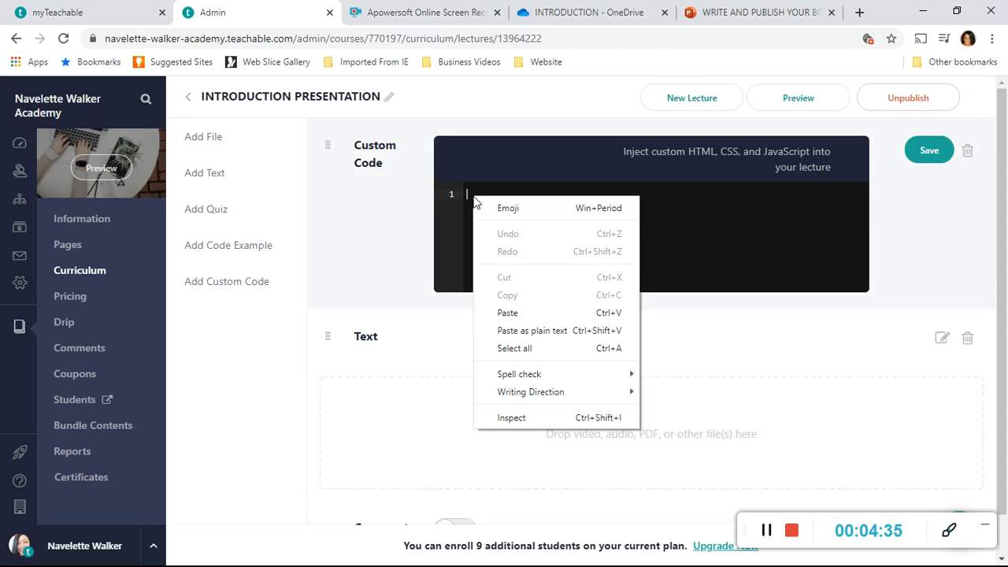
click(517, 313)
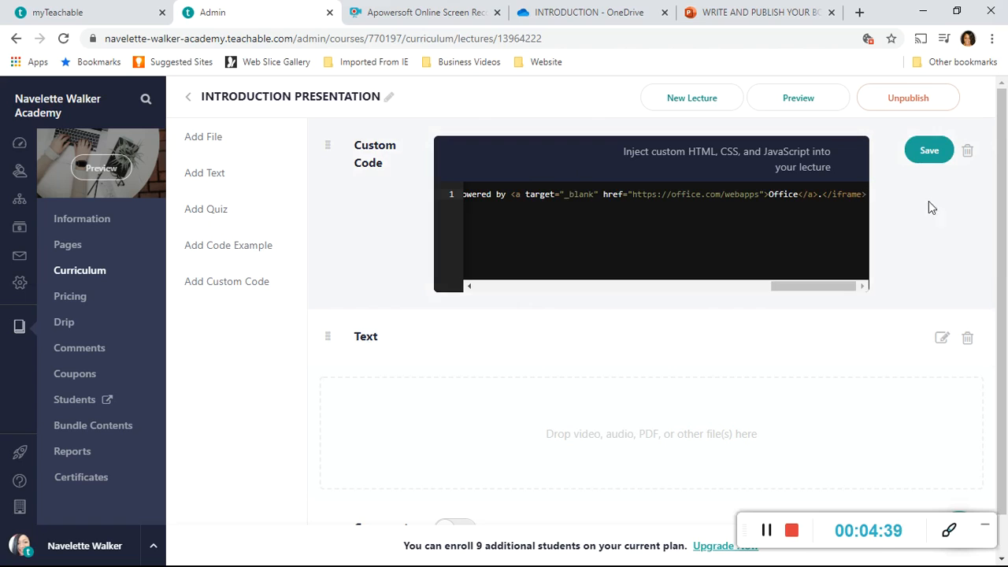
click(932, 157)
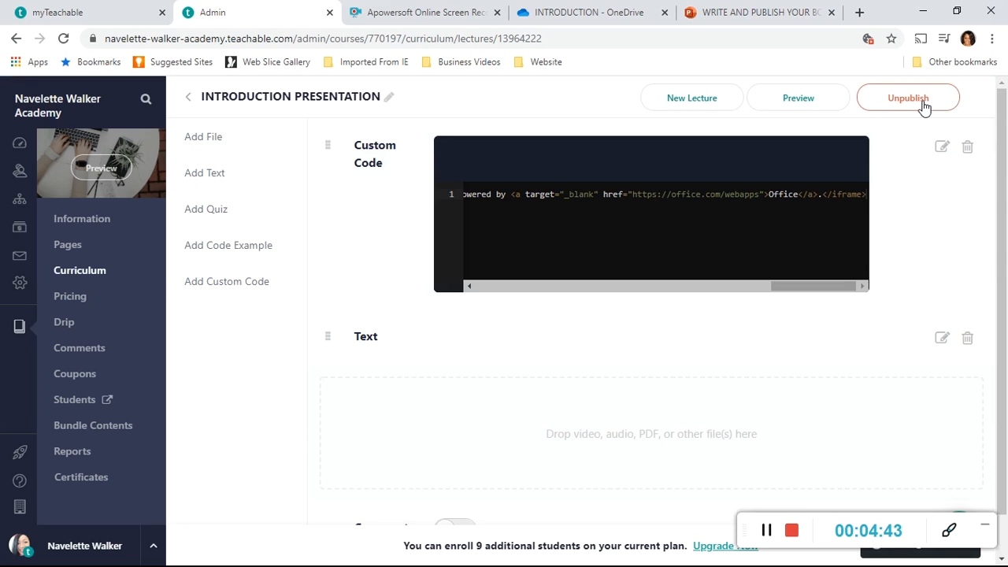
Preview the INTRODUCTION PRESENTATION lecture with its embedded slides and close the preview.
click(821, 106)
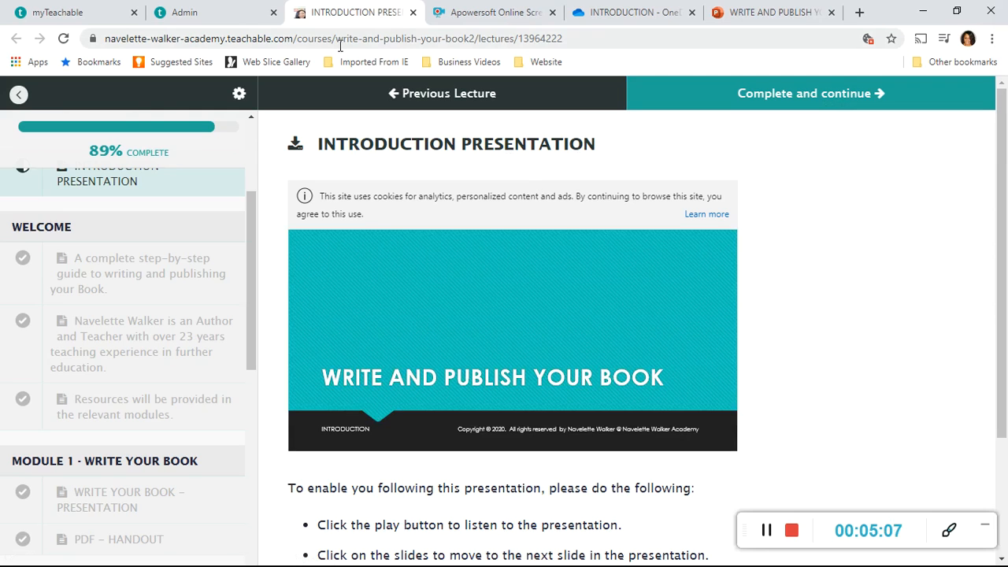
click(413, 13)
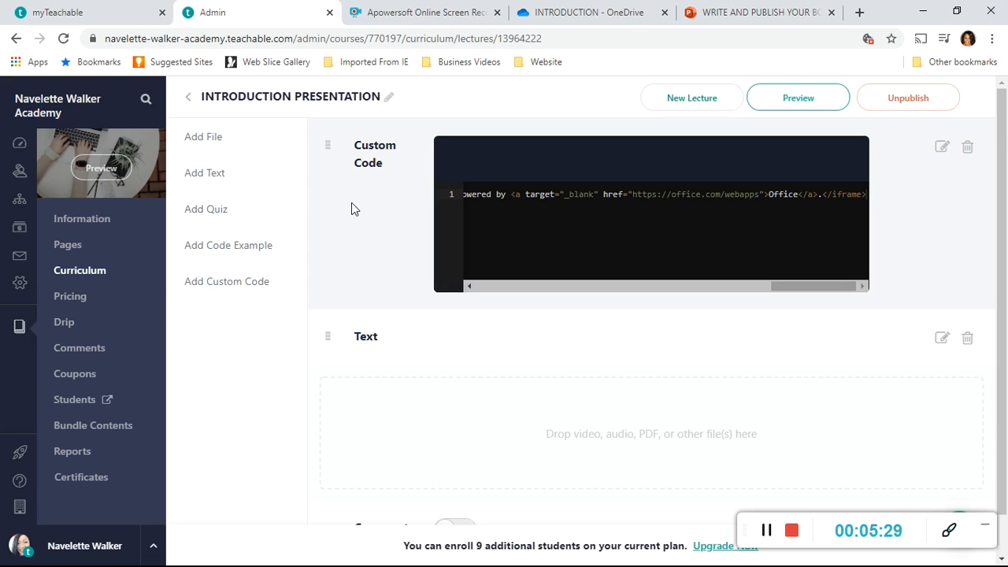
Open the HOW TO MAKE A YOUTUBE VIDEO course and preview its sales page as a visitor.
click(19, 334)
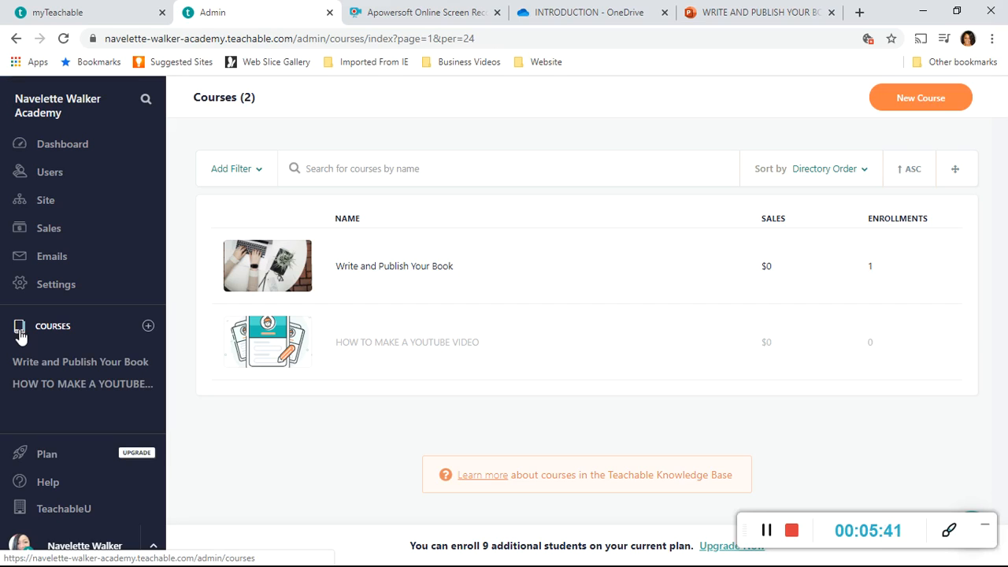
click(63, 389)
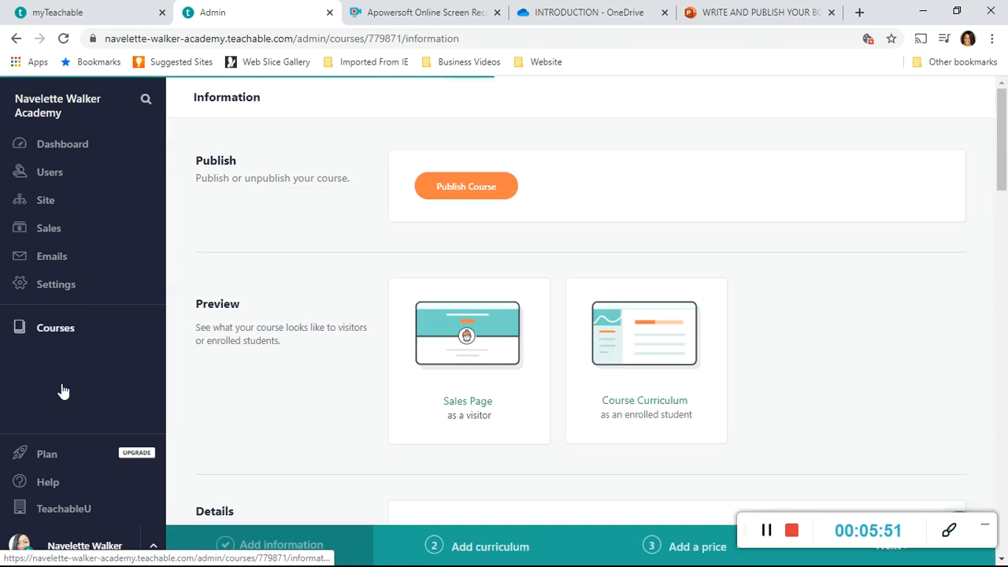
click(467, 409)
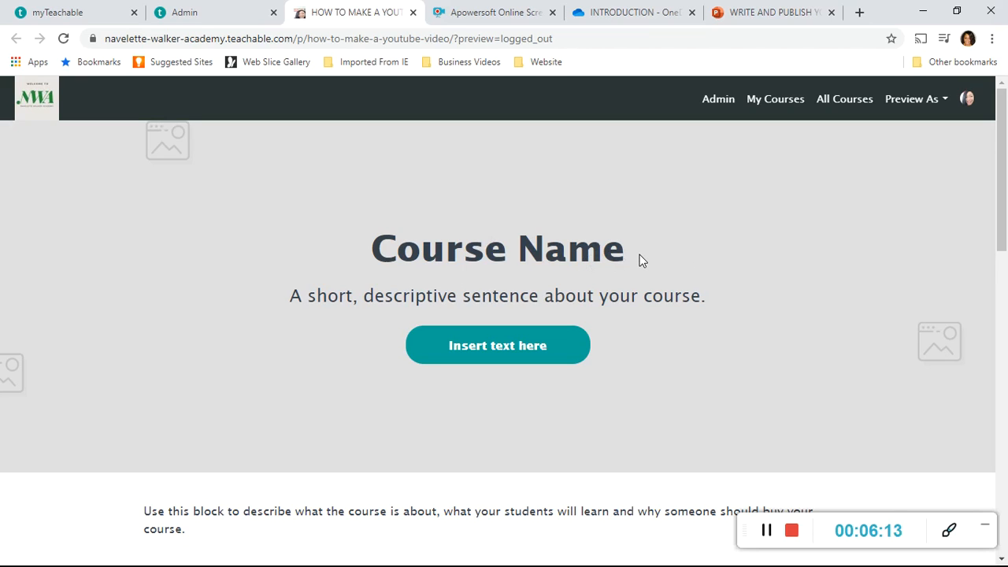
click(413, 13)
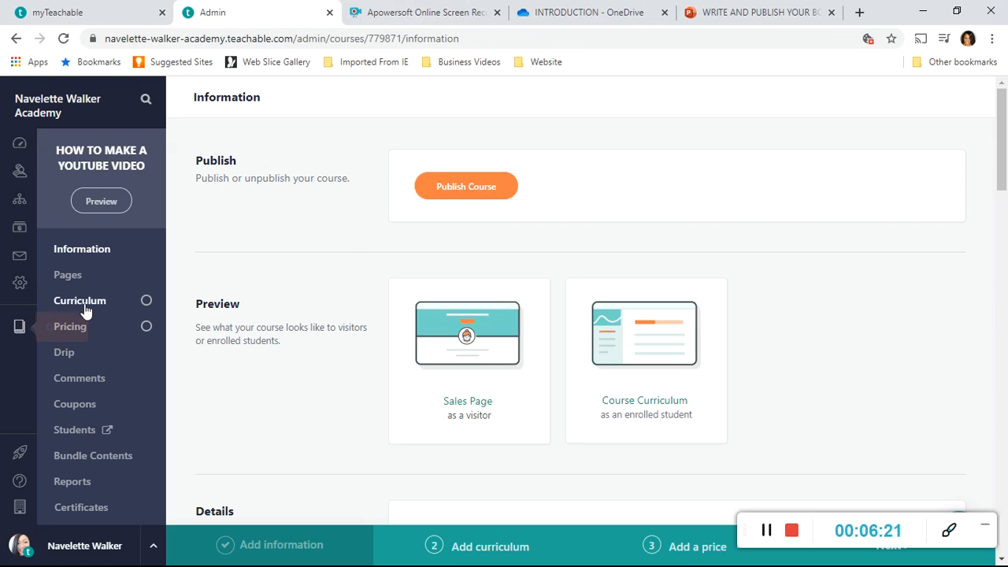
Open the primary sales page of the HOW TO MAKE A YOUTUBE VIDEO course for editing.
click(21, 329)
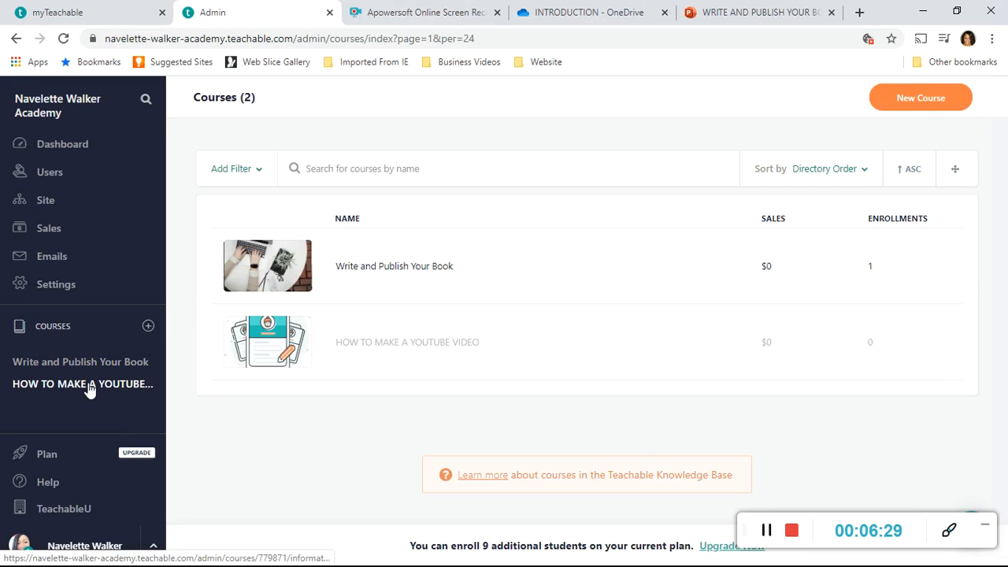
click(89, 384)
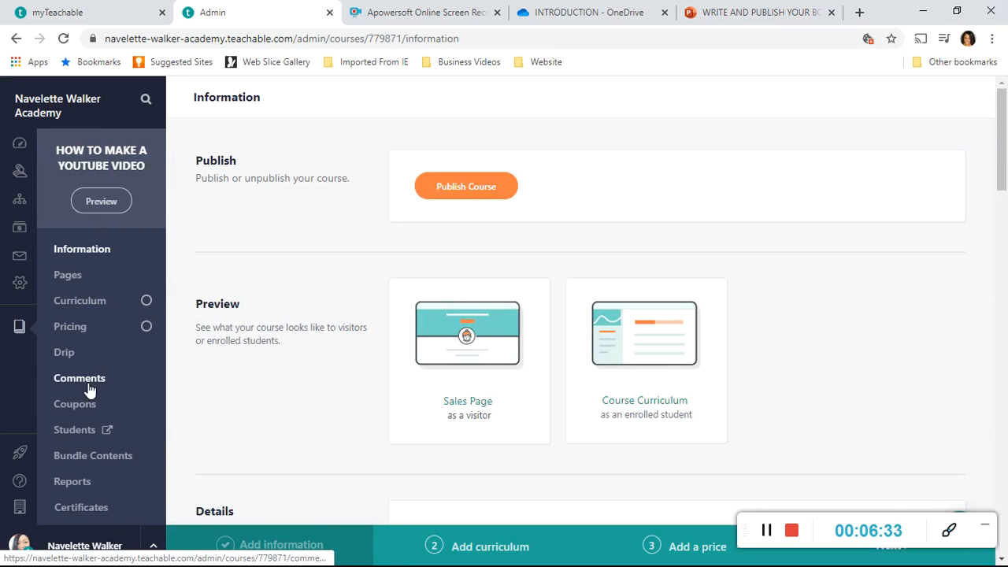
click(69, 277)
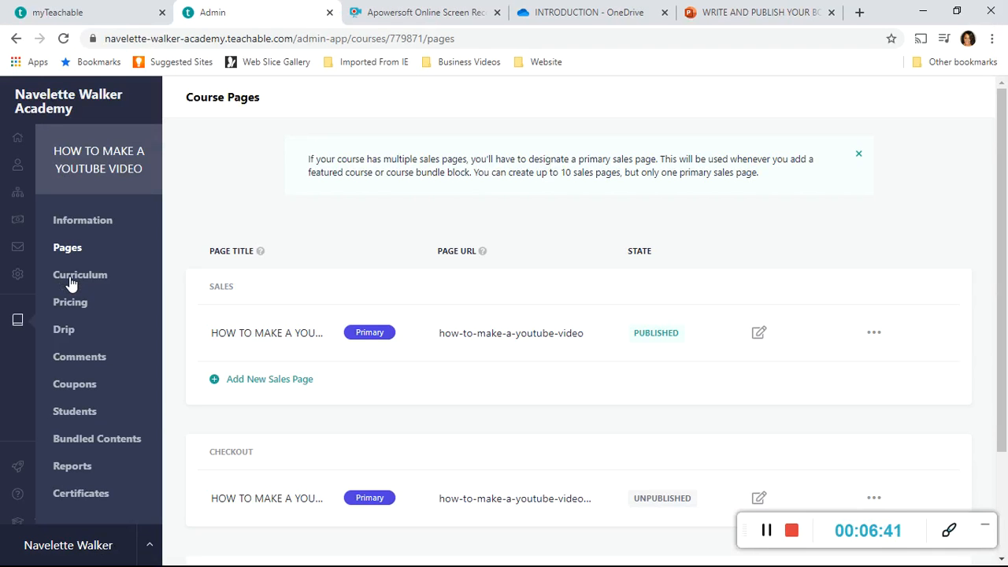
click(758, 335)
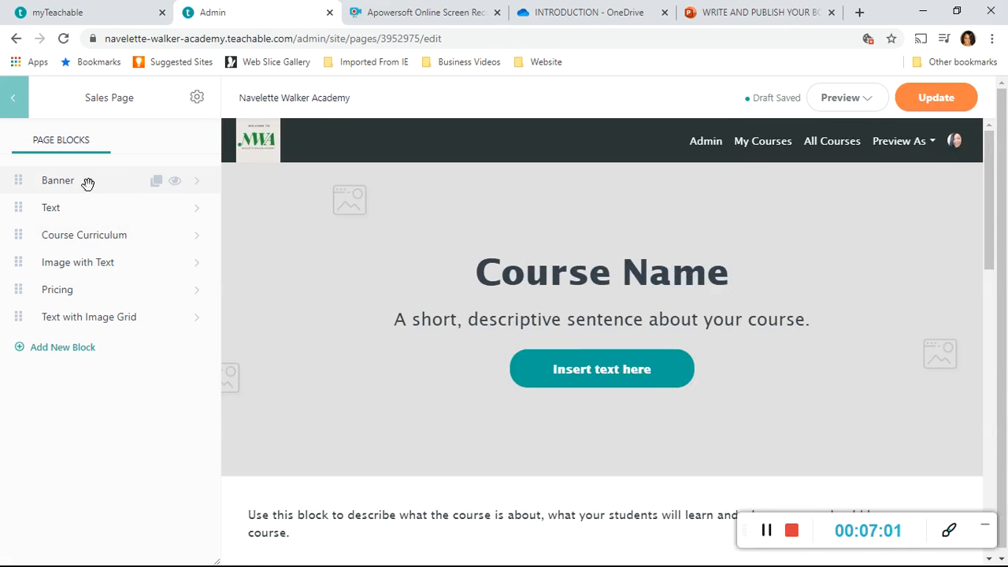
Open the Banner block's settings and start choosing an image file from the computer for the banner.
click(197, 184)
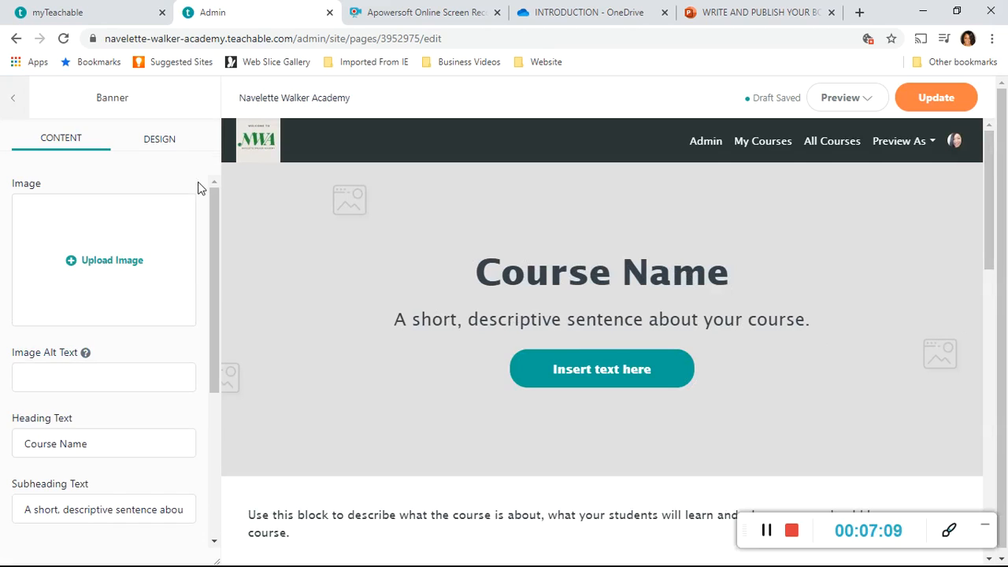
click(103, 266)
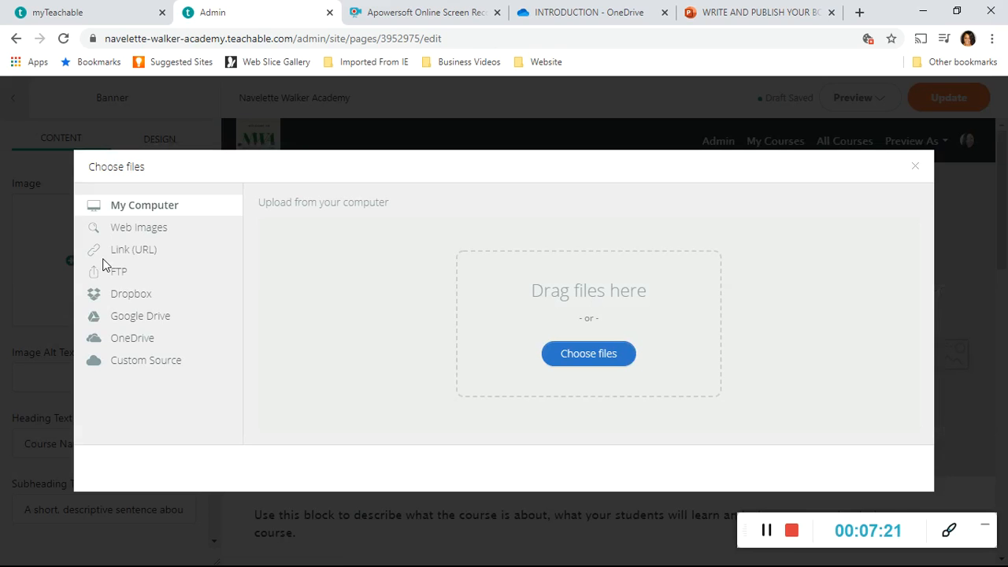
click(161, 234)
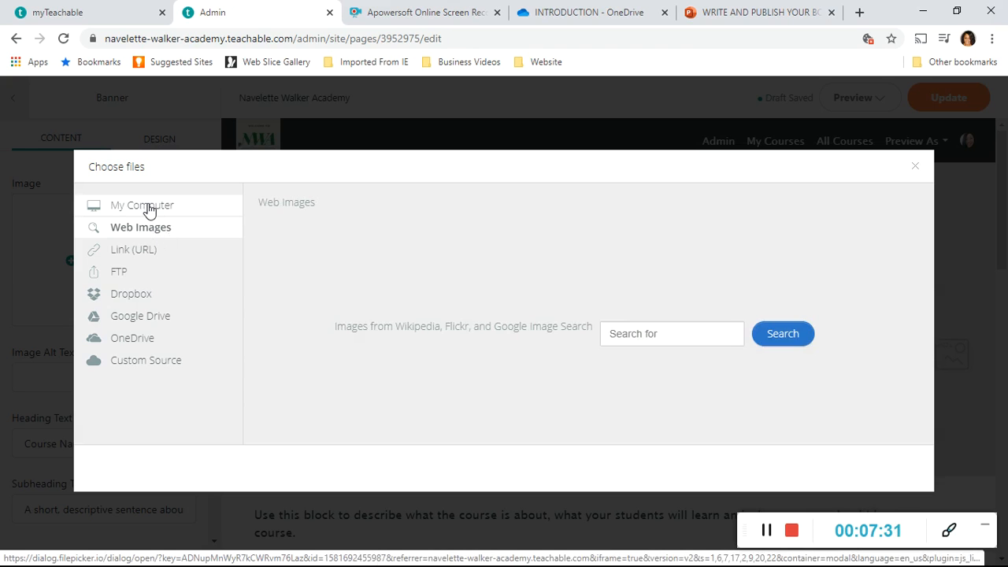
click(149, 211)
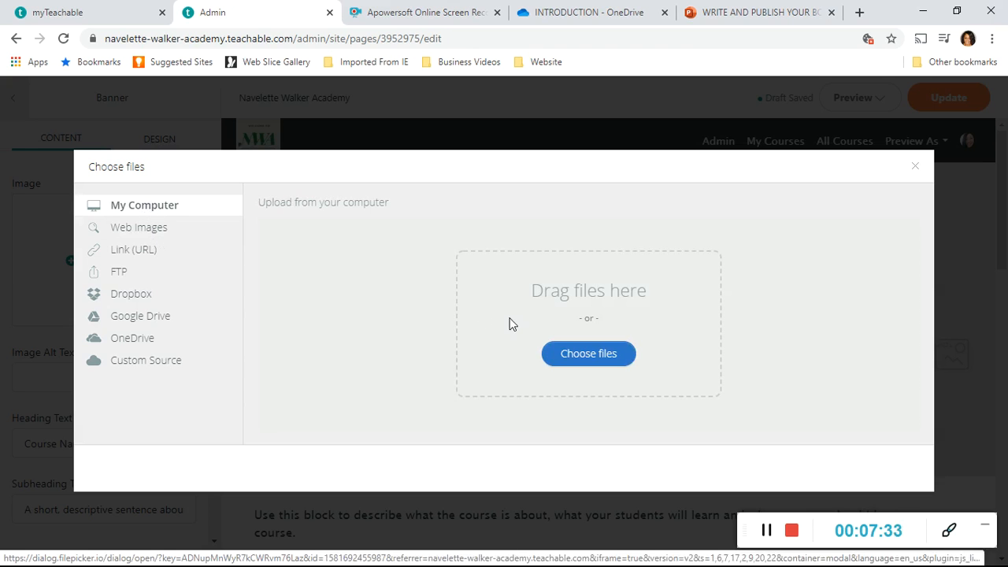
click(591, 352)
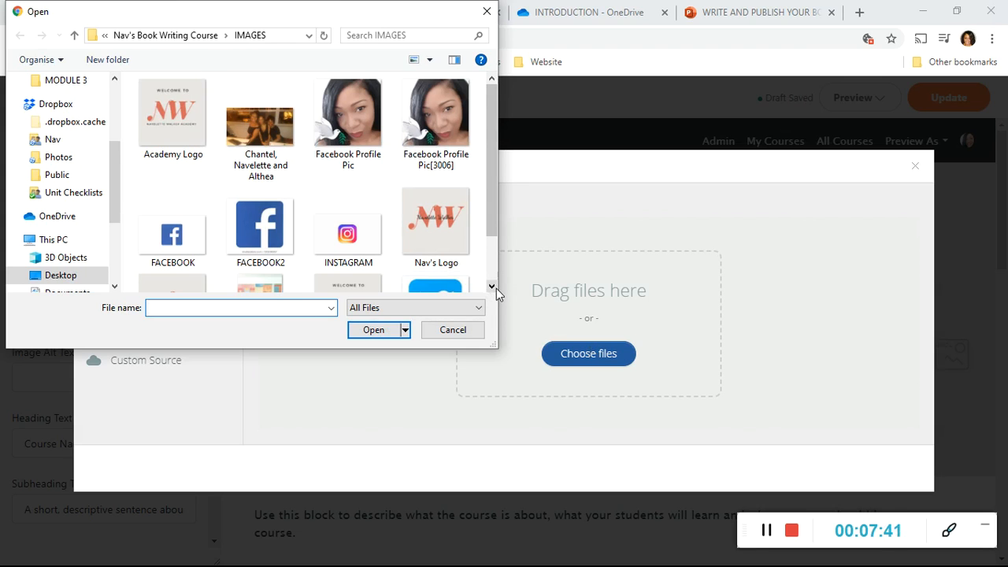
Look through the IMAGES folder and switch to the Pictures folder in the file chooser.
click(495, 287)
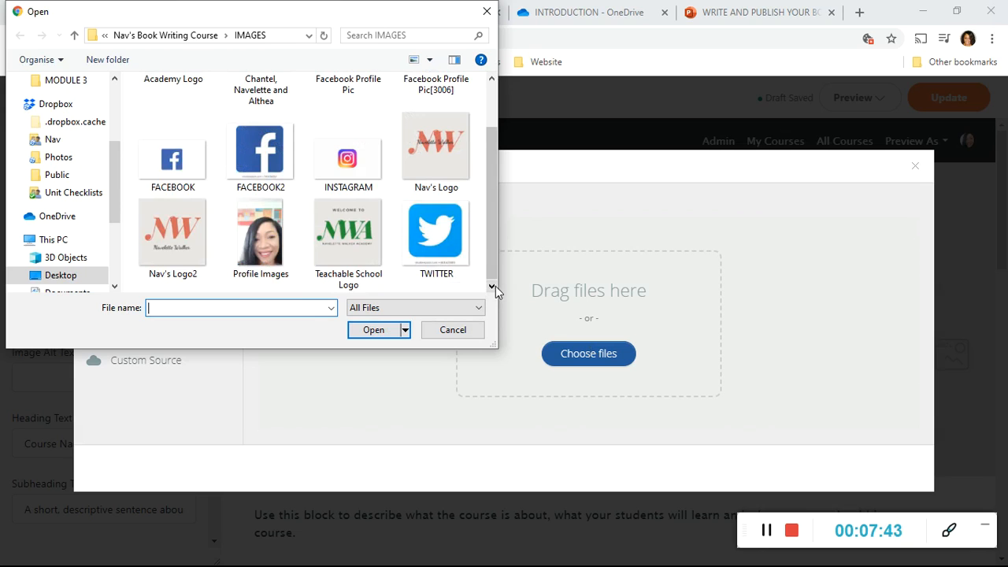
click(491, 79)
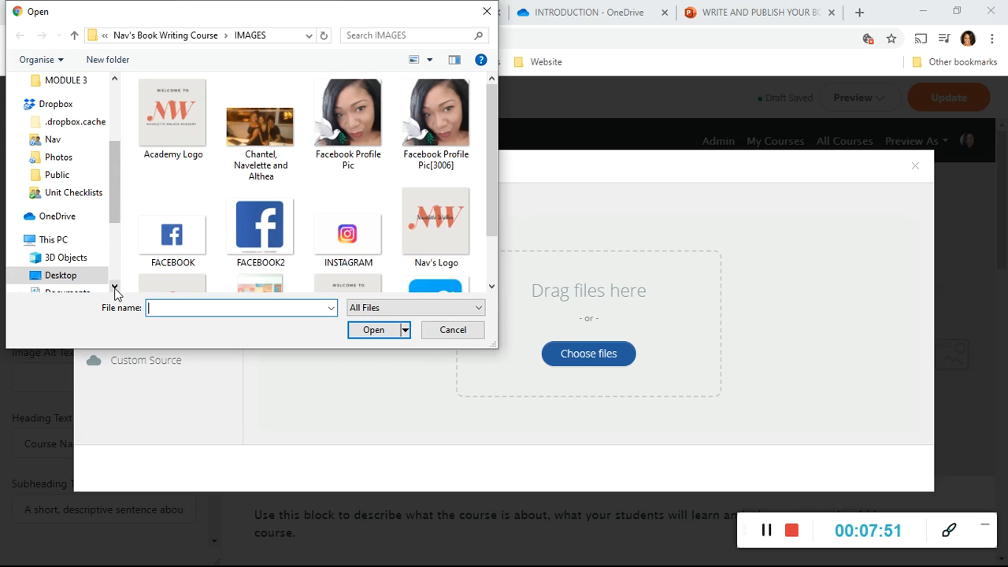
click(115, 286)
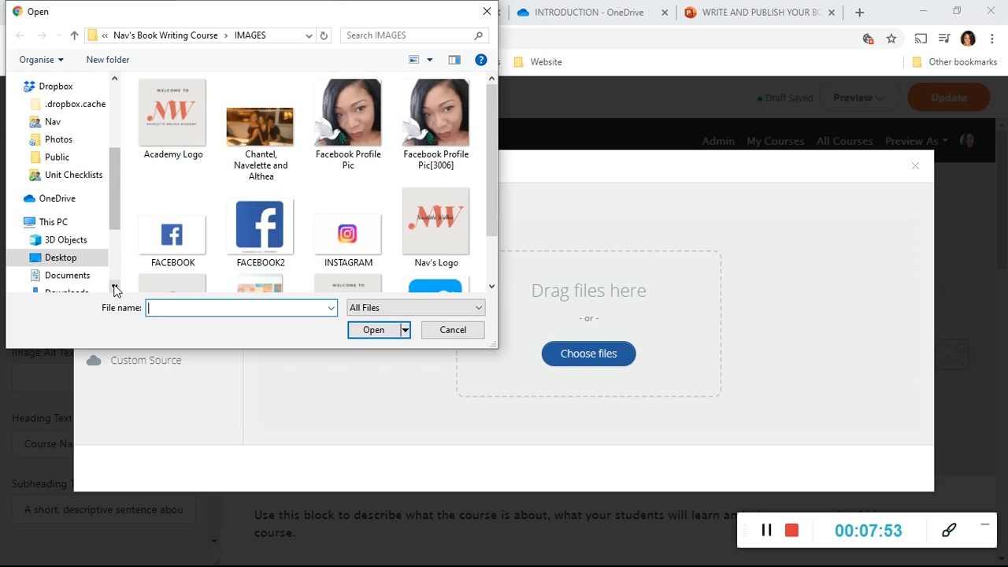
click(115, 286)
click(115, 287)
click(115, 287)
click(115, 286)
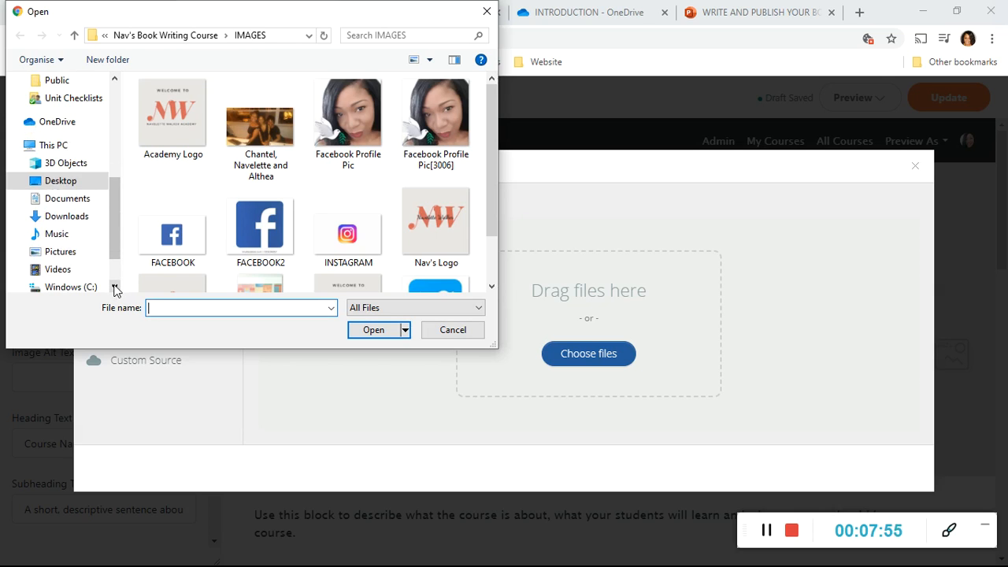
click(74, 255)
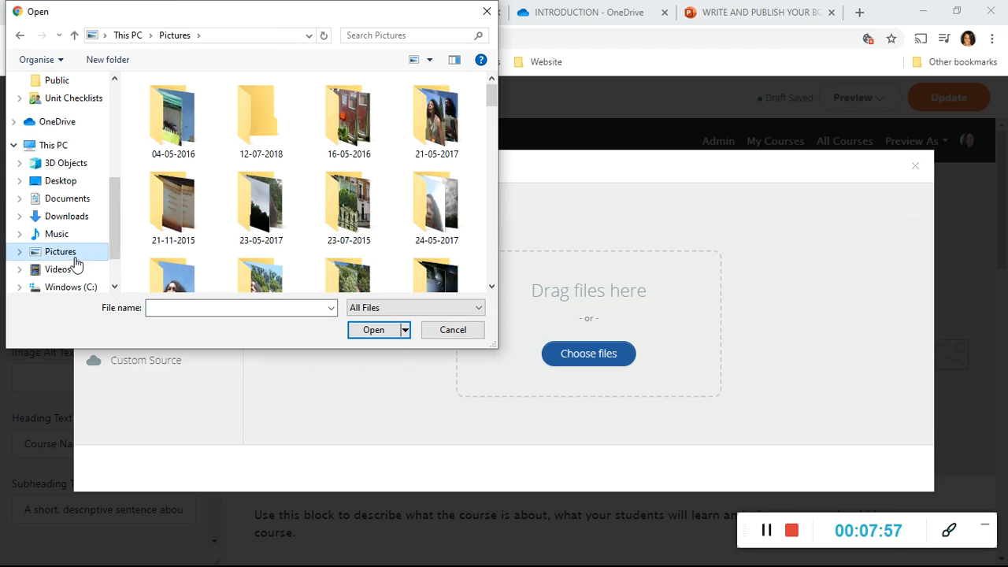
Select the Computer with Typist picture and upload it as the banner image.
click(491, 290)
drag(492, 290, 489, 290)
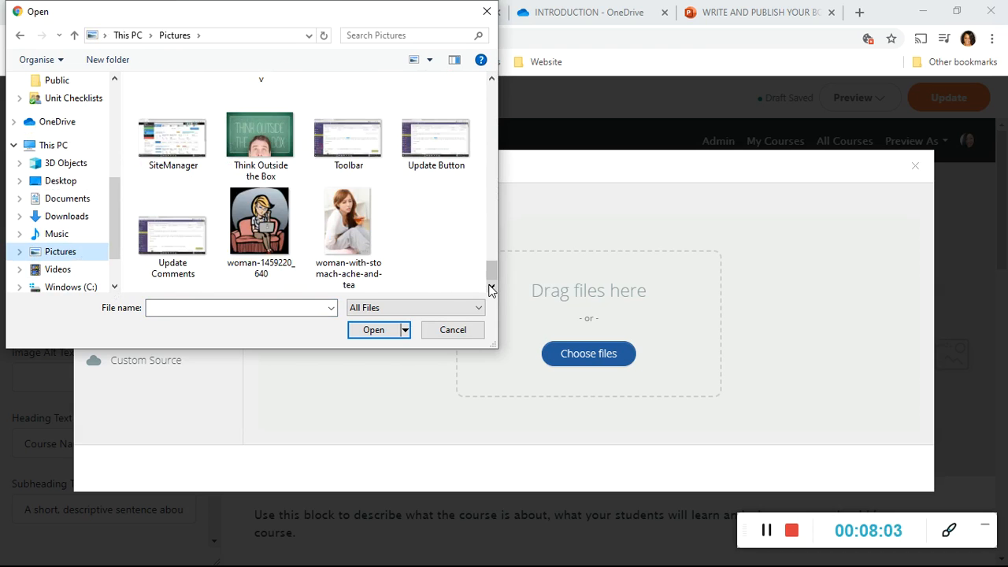
drag(493, 79, 493, 78)
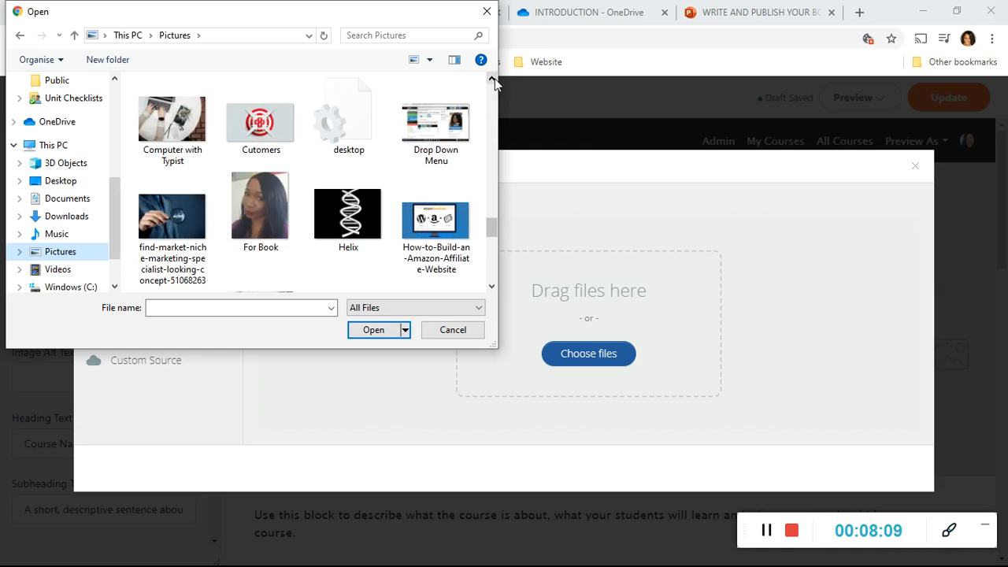
click(161, 118)
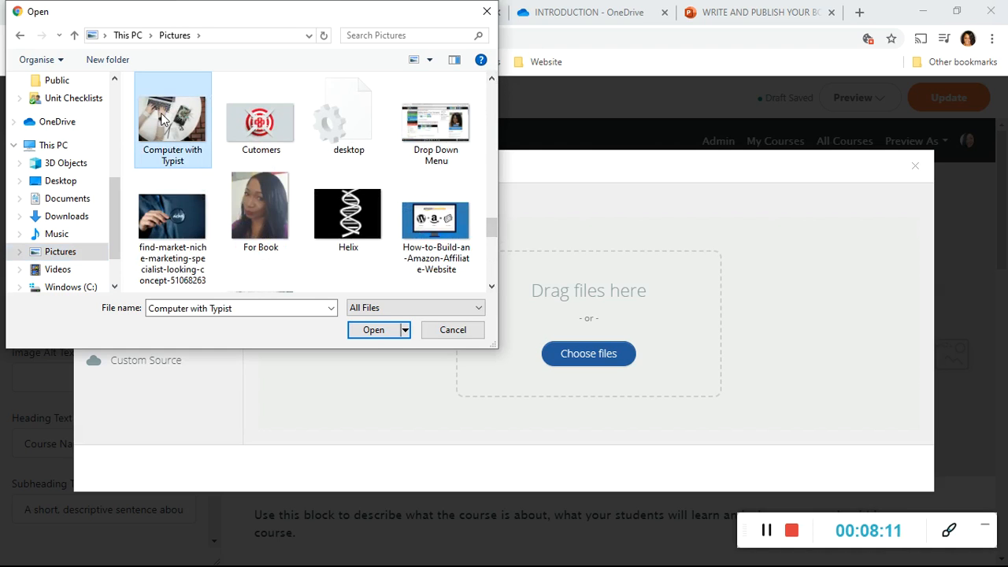
click(374, 331)
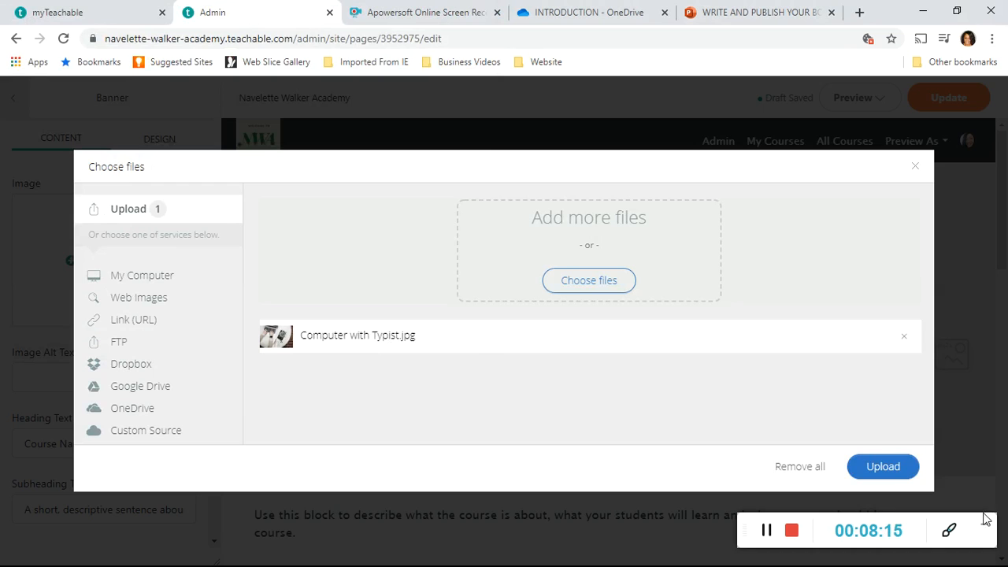
click(883, 468)
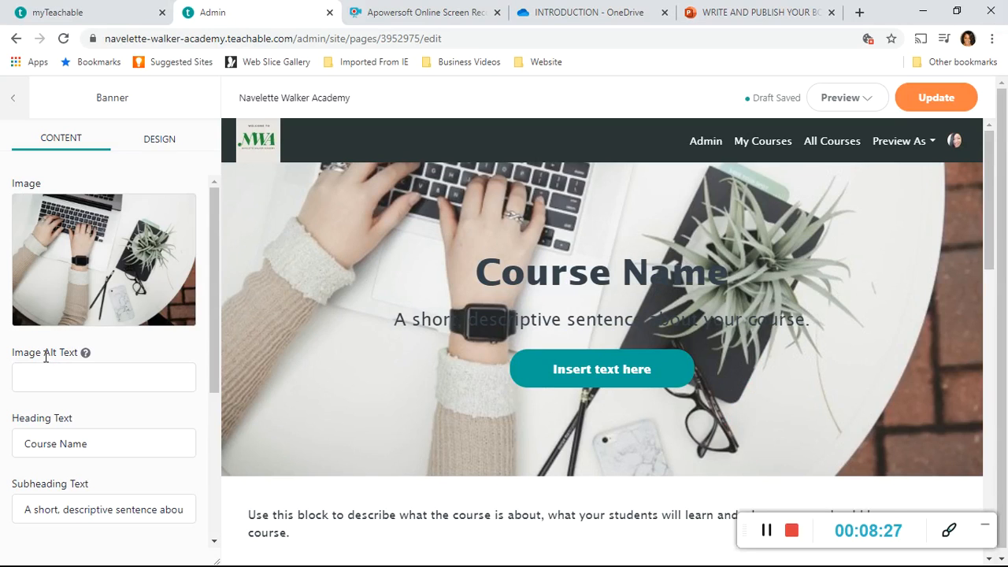
Replace the banner's placeholder heading with "HOW TO MAKE A YOUTUBE VIDEO".
click(101, 444)
key(BackSpace)
key(BackSpace)
key(BackSpace)
key(BackSpace)
key(BackSpace)
key(BackSpace)
key(BackSpace)
key(BackSpace)
key(BackSpace)
key(BackSpace)
key(BackSpace)
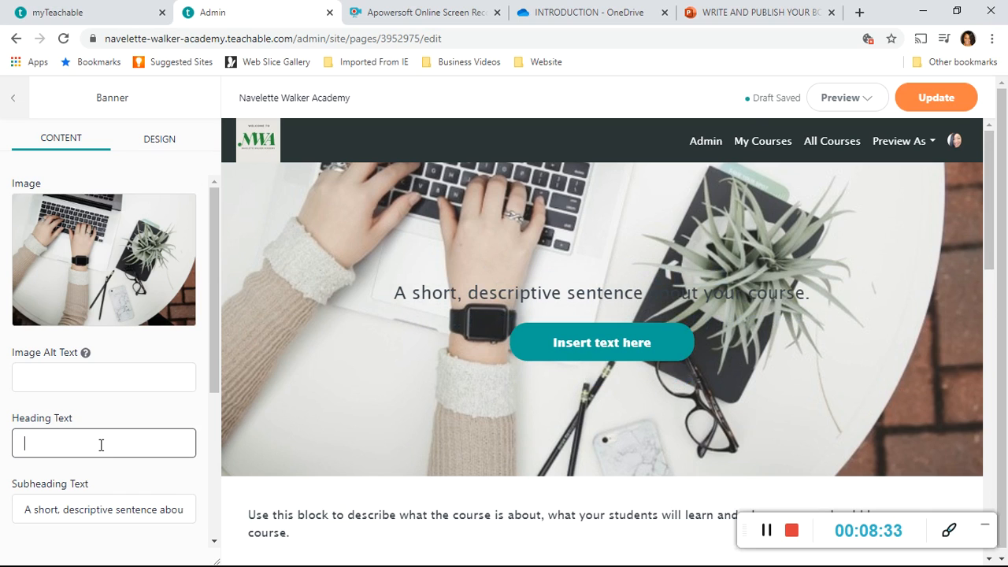
text(HOW TO)
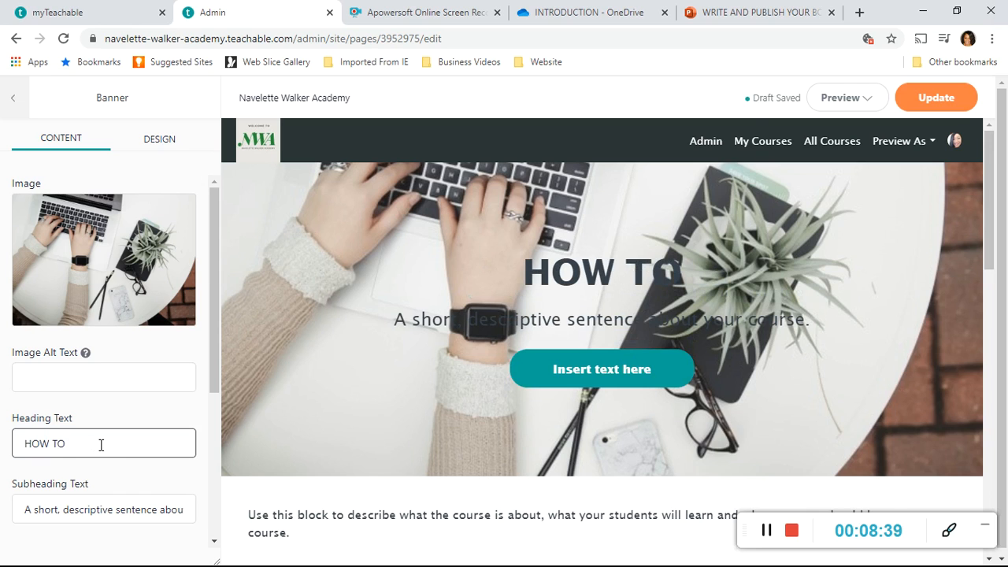
text(MAKE )
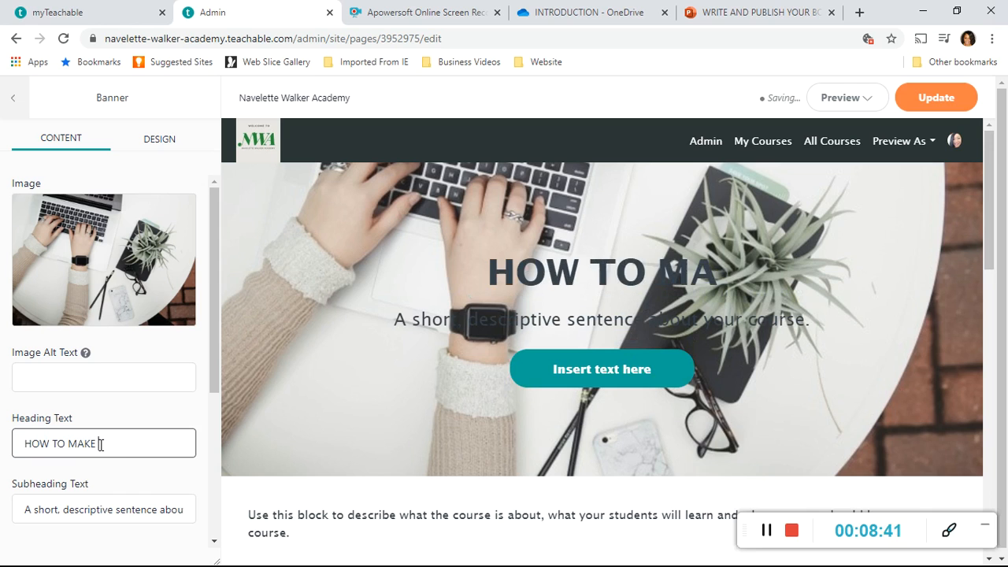
text(A )
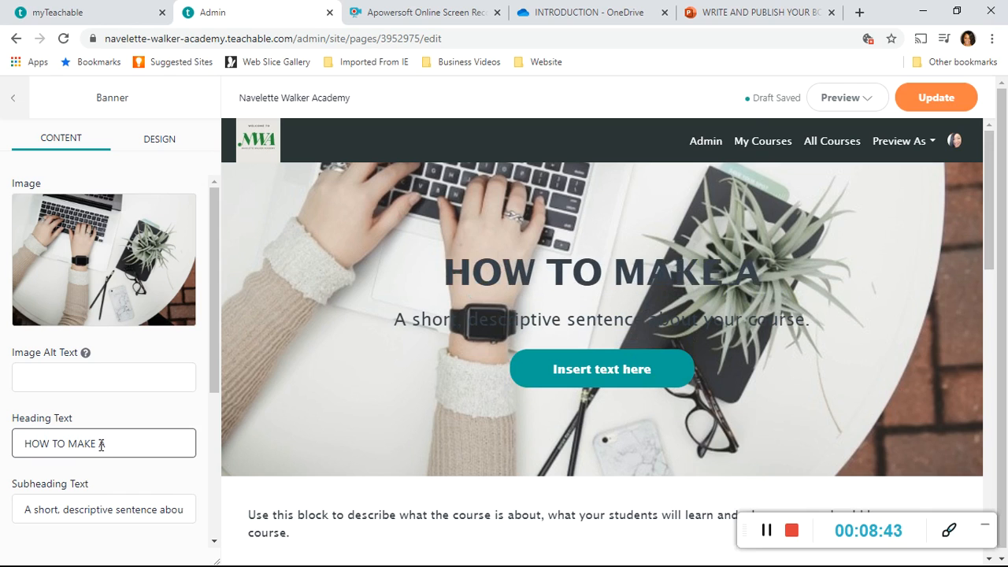
text(YOU)
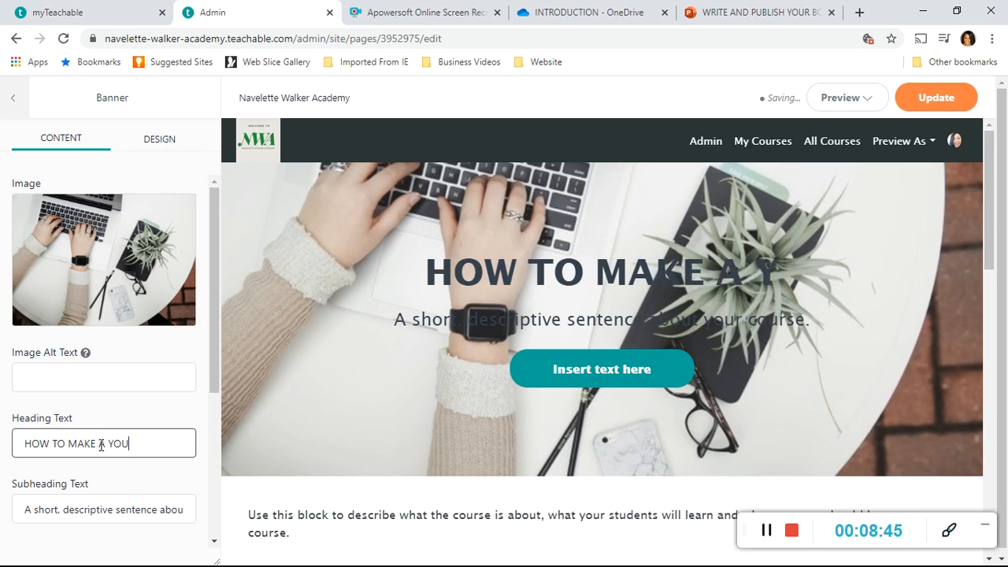
text(TUBE)
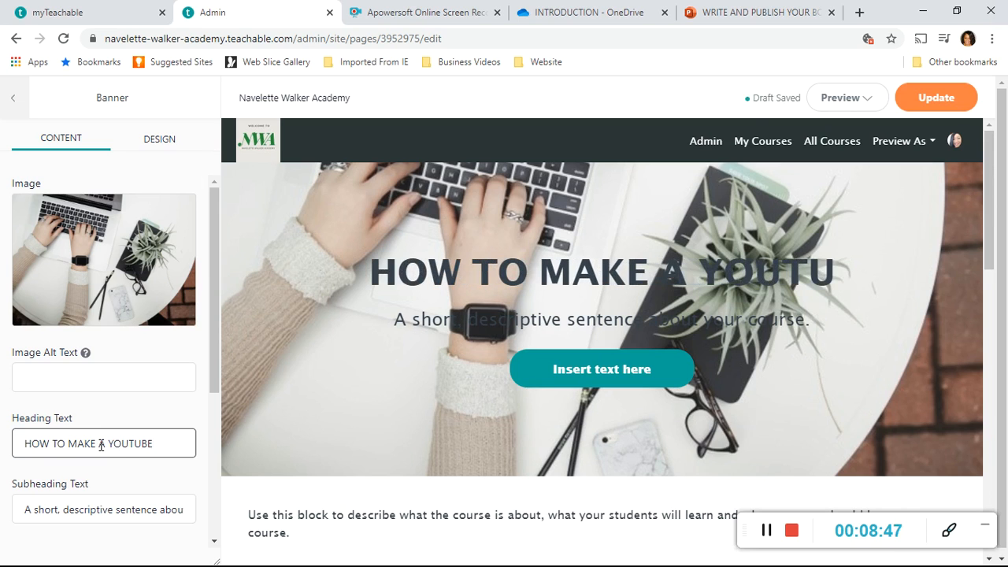
text( VIDE)
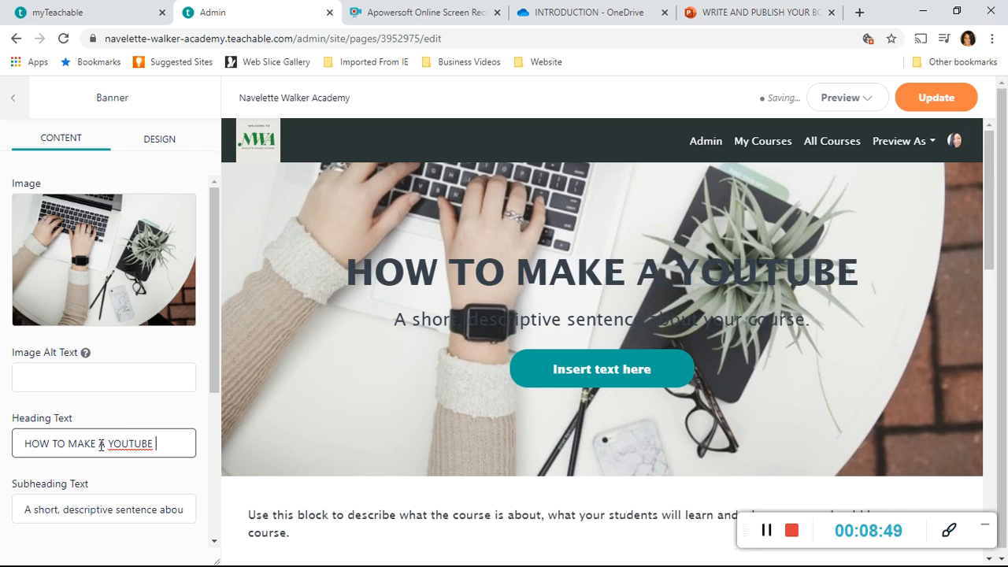
text(O)
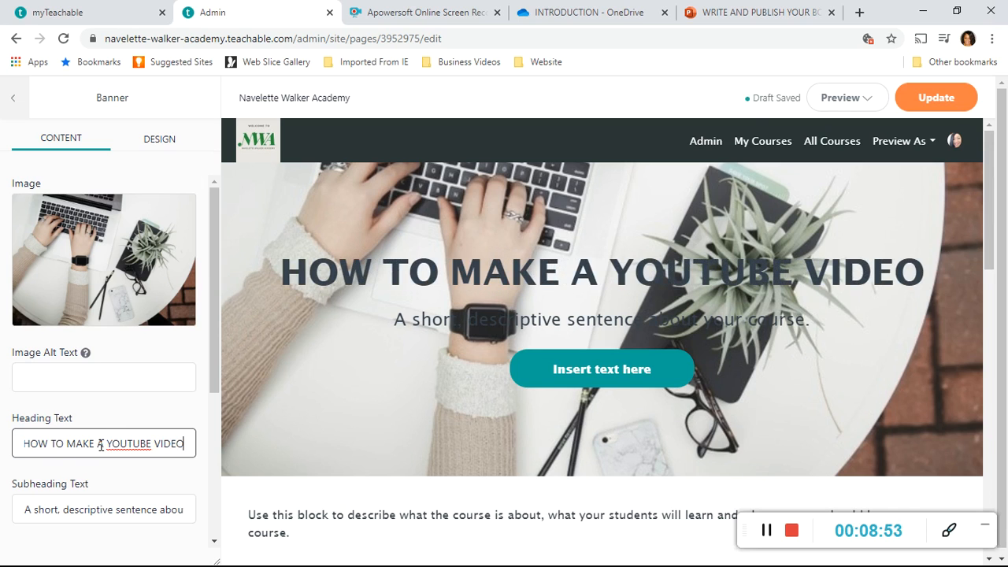
Replace the banner's placeholder subheading with "A step-by-step guide to creating and uploading a YouTube video".
click(78, 509)
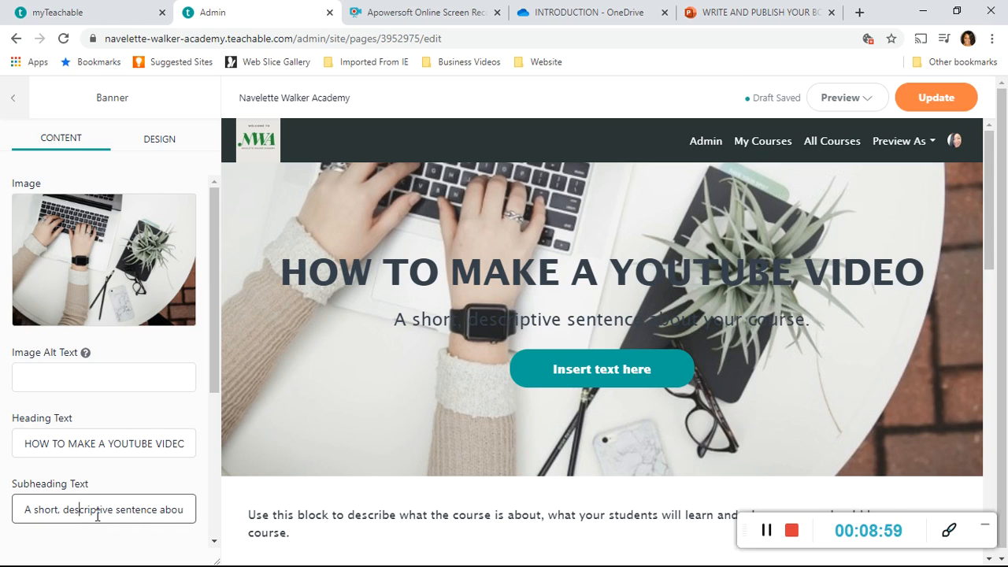
key(Delete)
key(Delete)
key(Delete)
key(Delete)
key(Delete)
key(Delete)
key(Delete)
key(Delete)
key(Delete)
key(Delete)
key(Delete)
key(Delete)
key(Delete)
key(Delete)
key(Delete)
key(Delete)
key(Delete)
key(Delete)
key(Delete)
key(Delete)
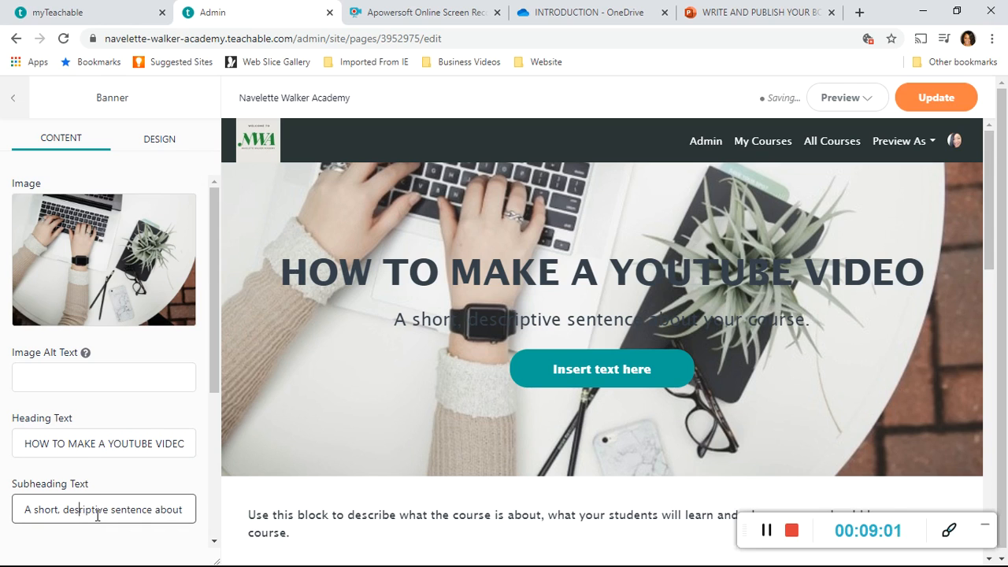
key(BackSpace)
key(BackSpace)
key(BackSpace)
key(BackSpace)
key(BackSpace)
key(BackSpace)
key(BackSpace)
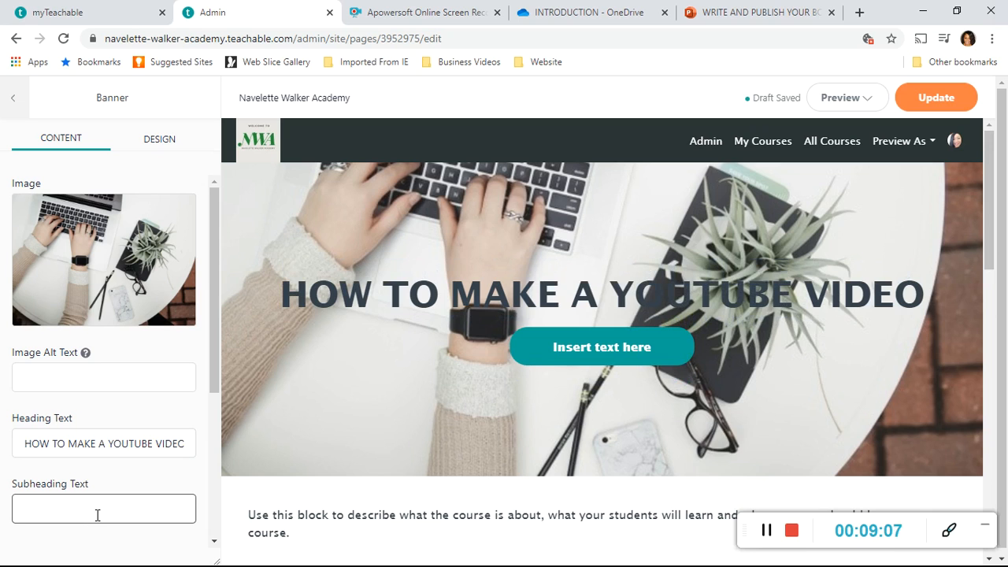
text(A)
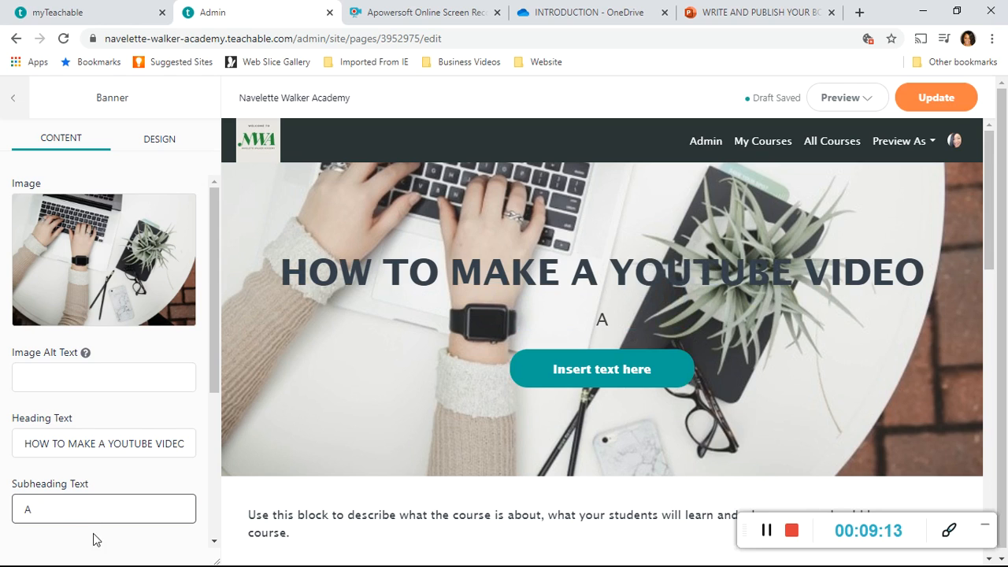
text(ste)
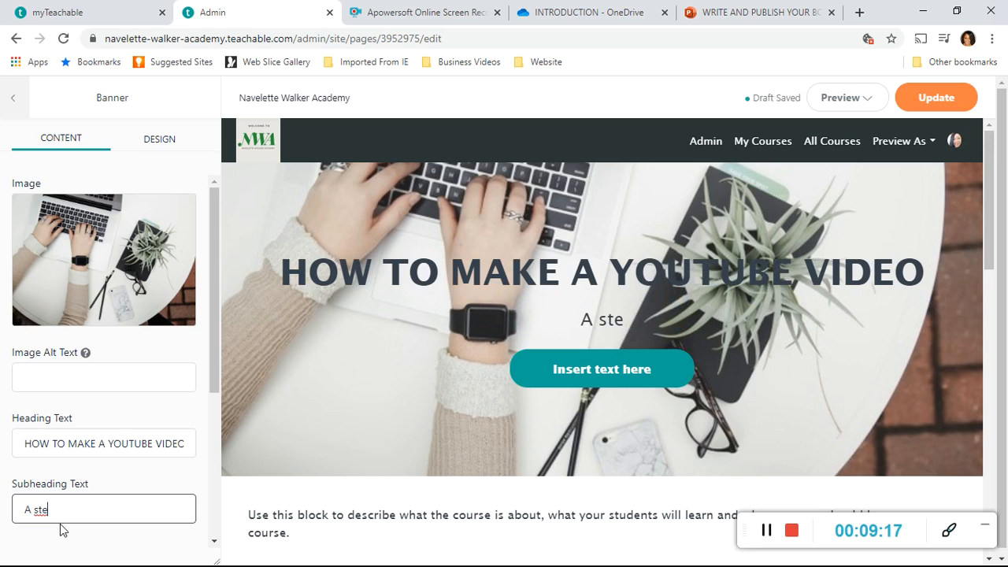
text(p-)
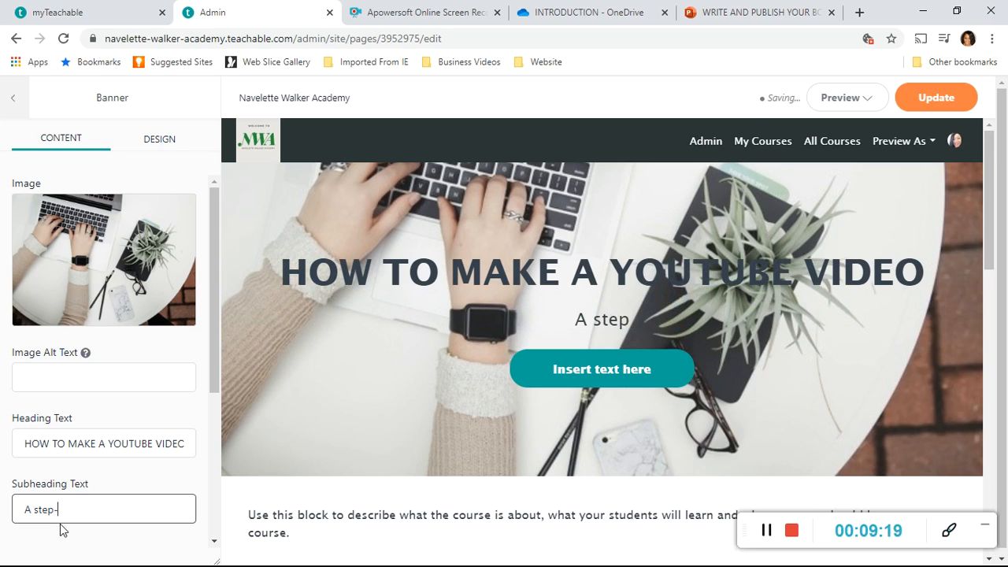
text(by-)
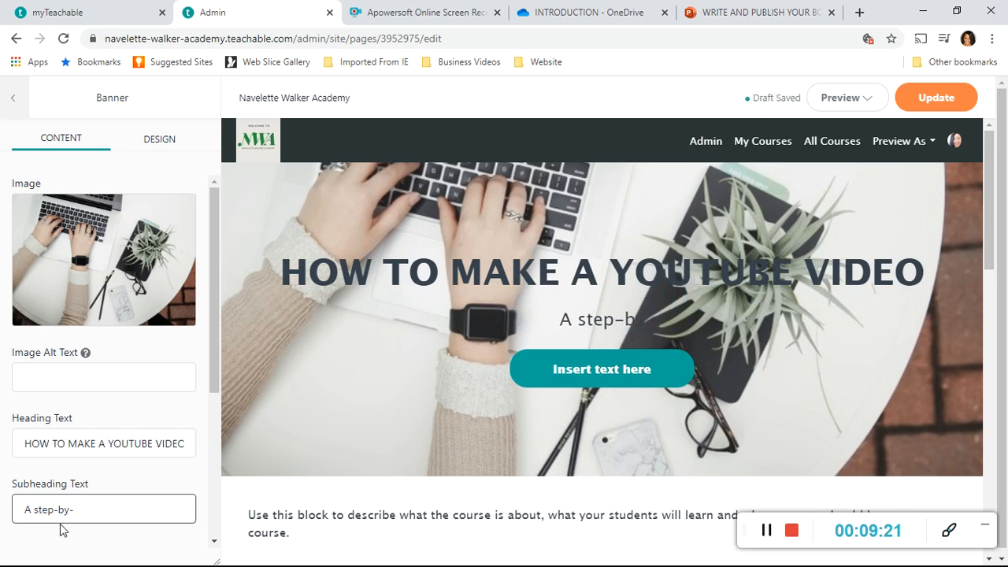
text(step)
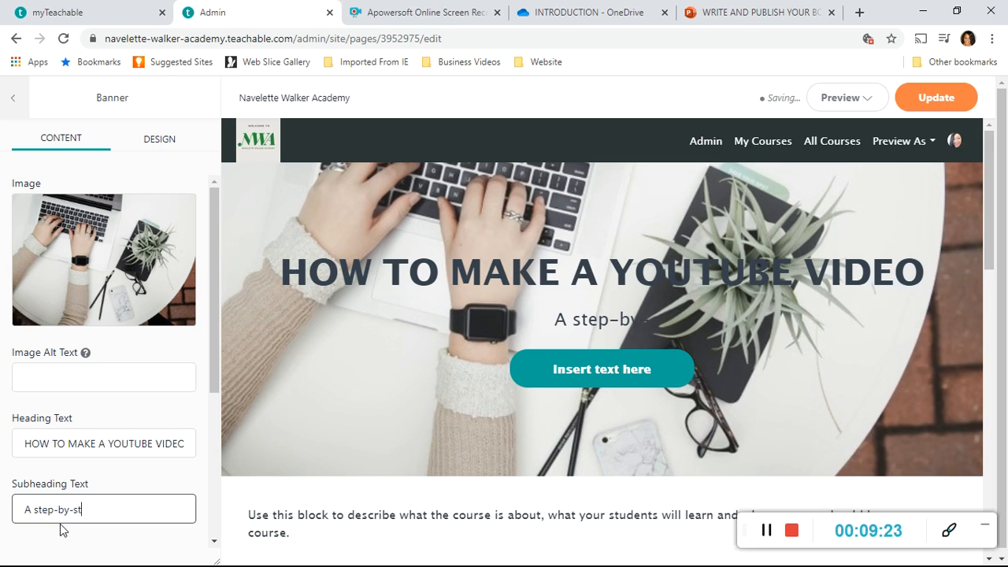
text( guide)
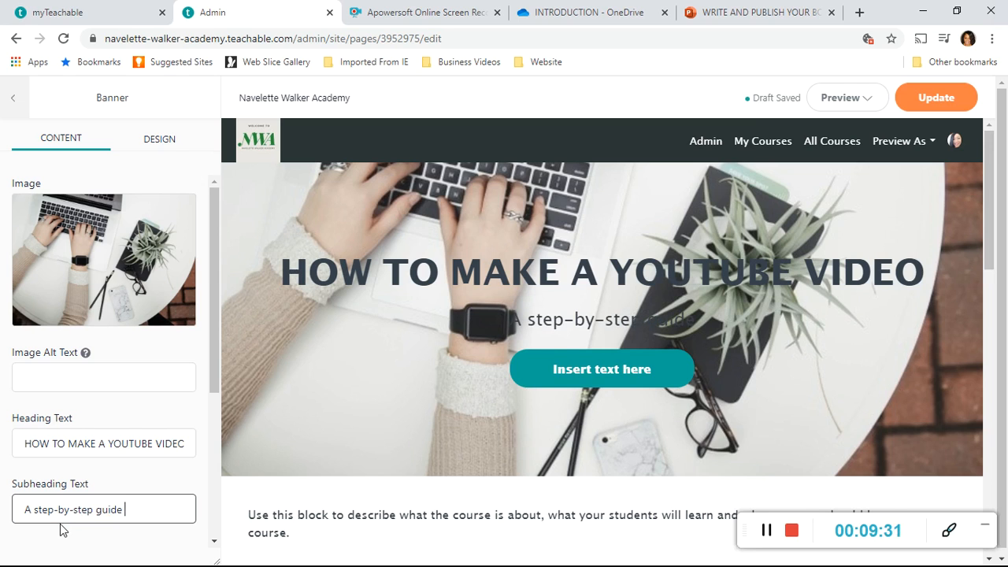
text( to creati)
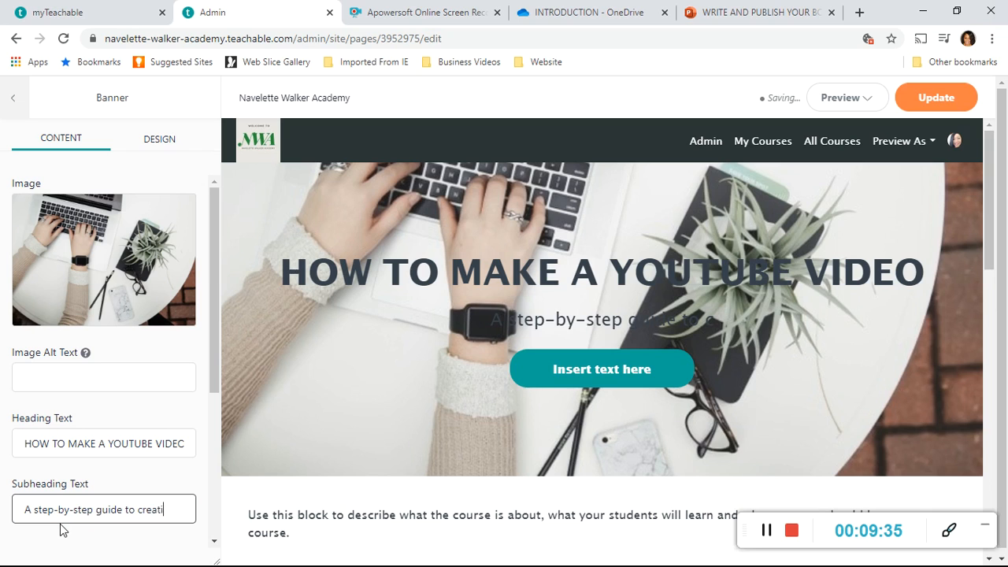
text(ng and )
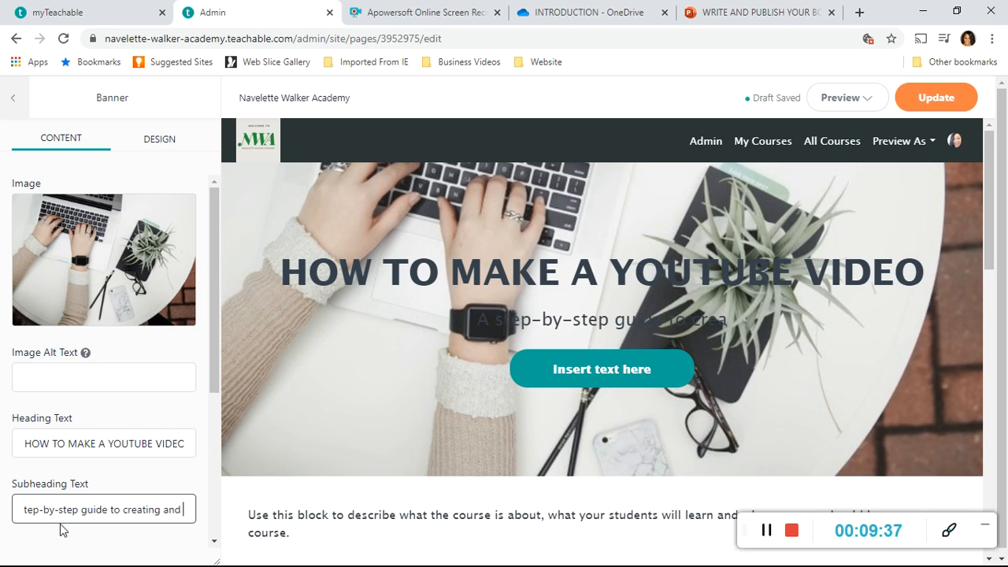
text(uploadin)
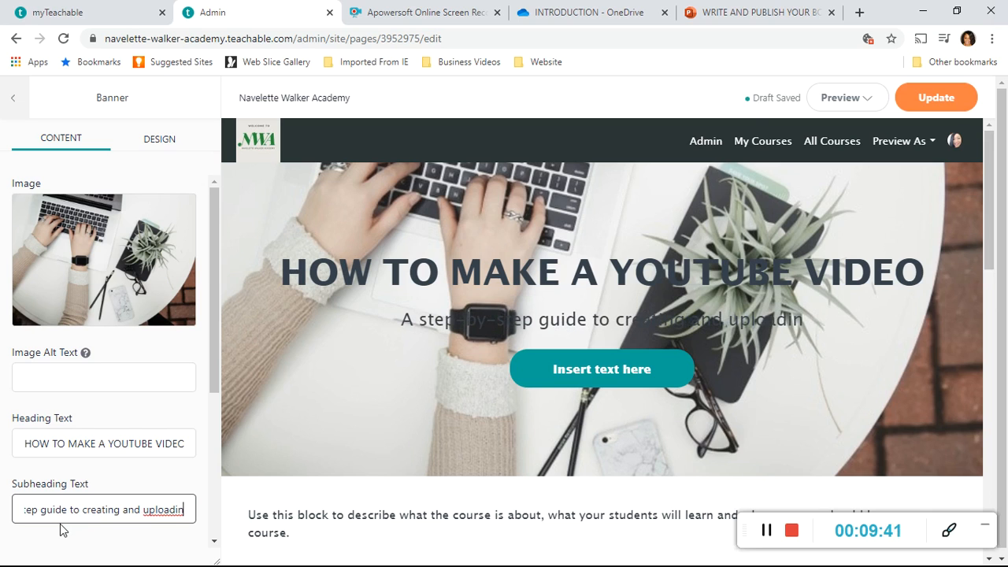
text(g a)
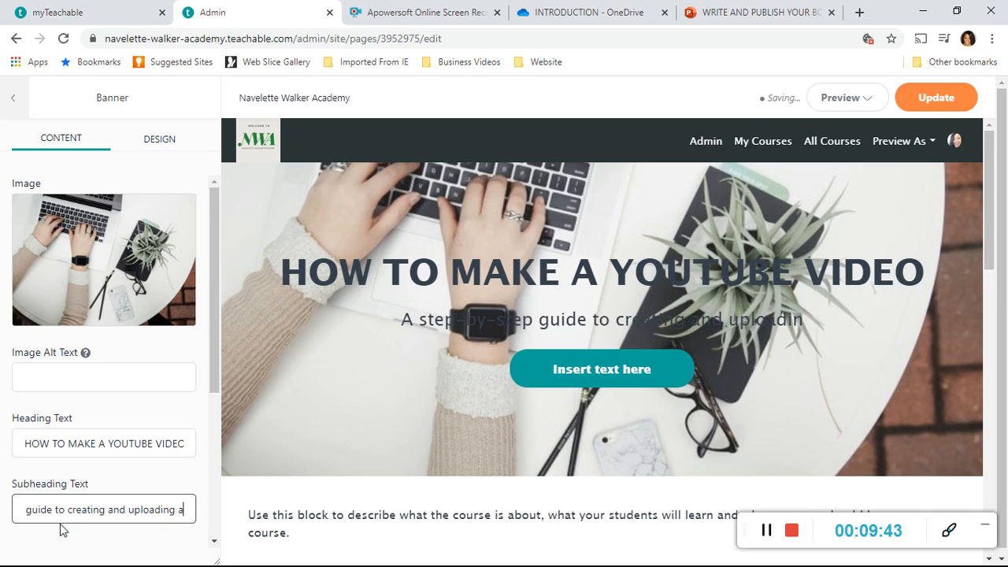
text( Yout)
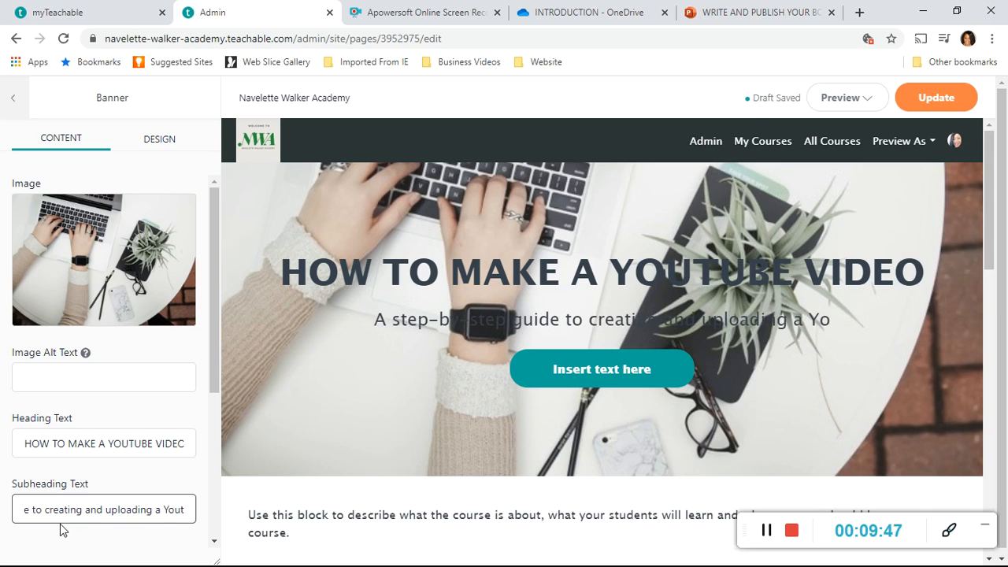
key(BackSpace)
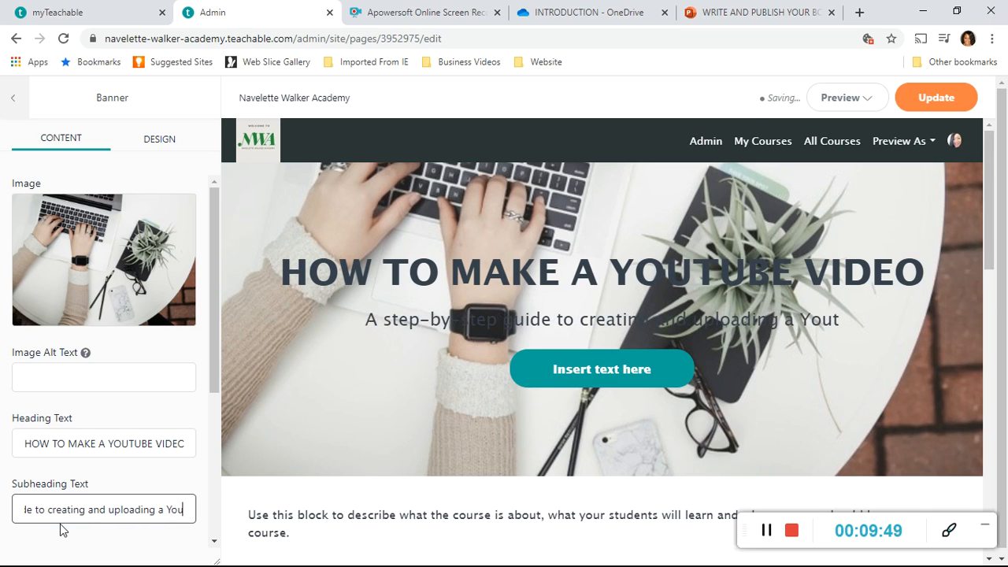
text(Tub)
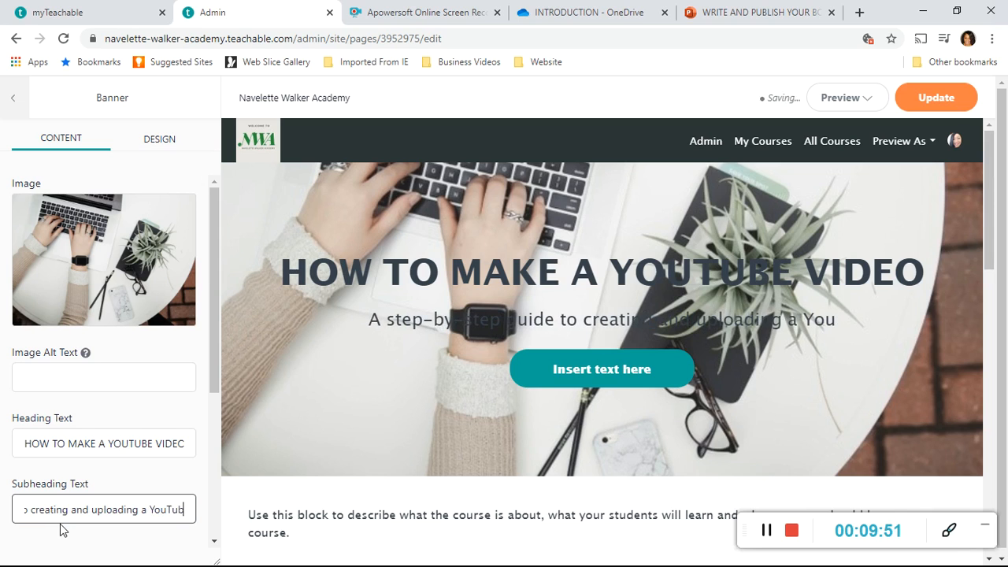
text(e )
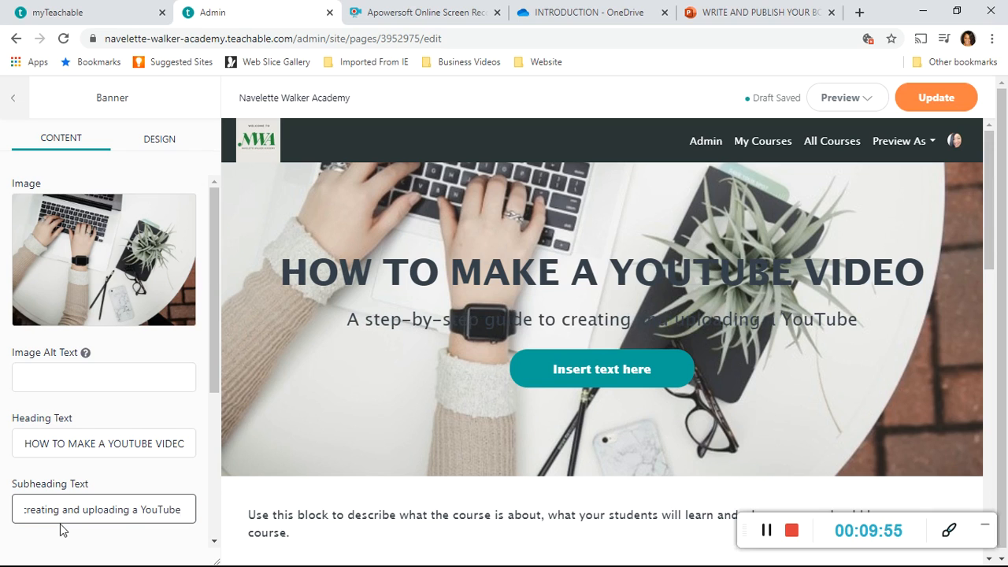
text(video)
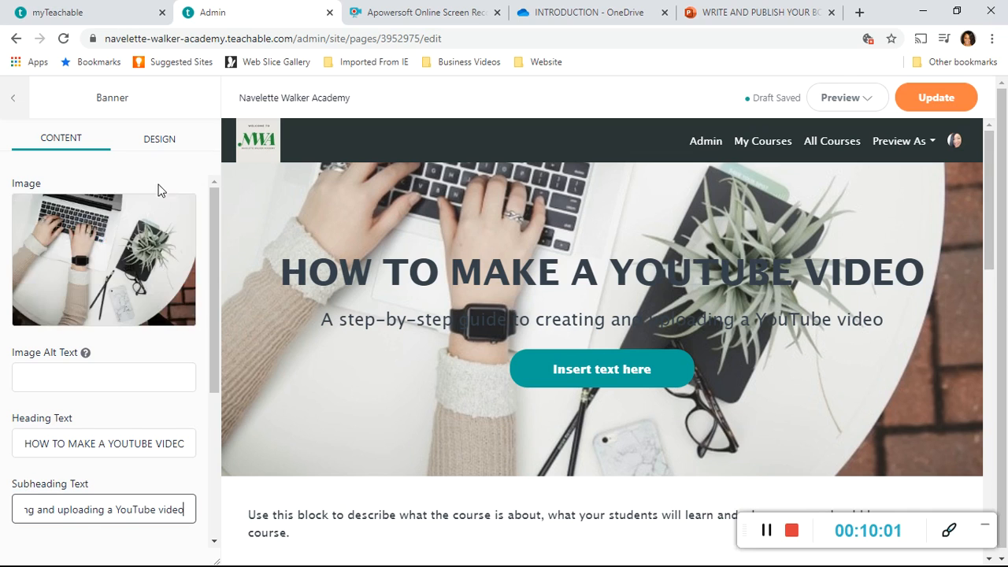
Set the banner's image overlay to 0.3 and return to the list of page blocks.
click(160, 148)
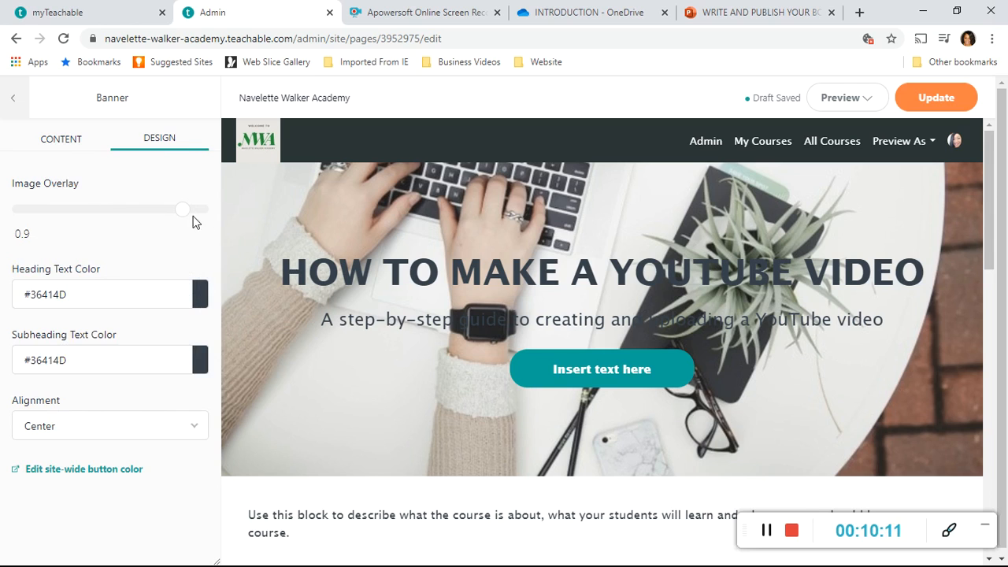
drag(182, 213, 80, 211)
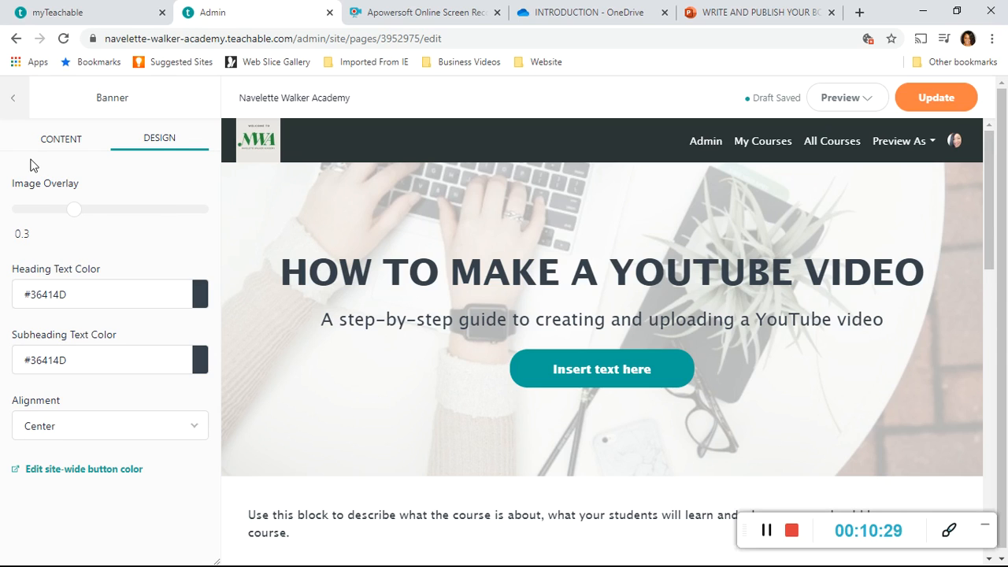
click(13, 101)
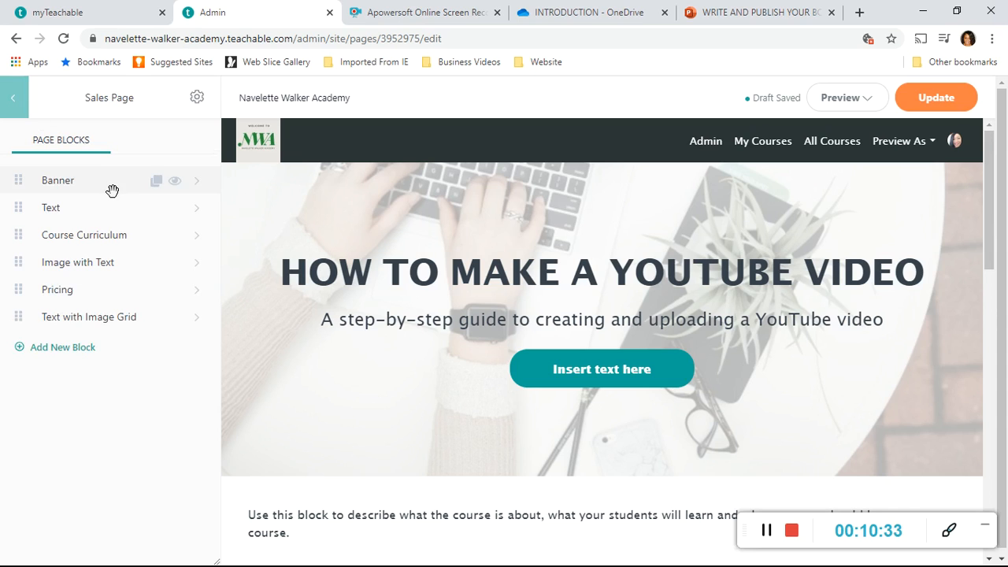
View the settings of the Text block and the Course Curriculum block without changing them.
click(198, 217)
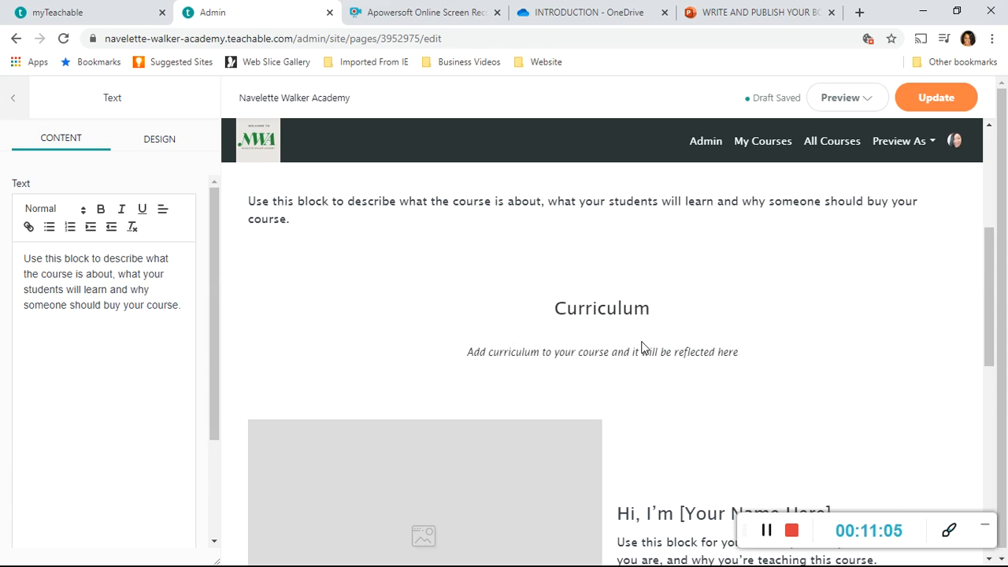
click(13, 102)
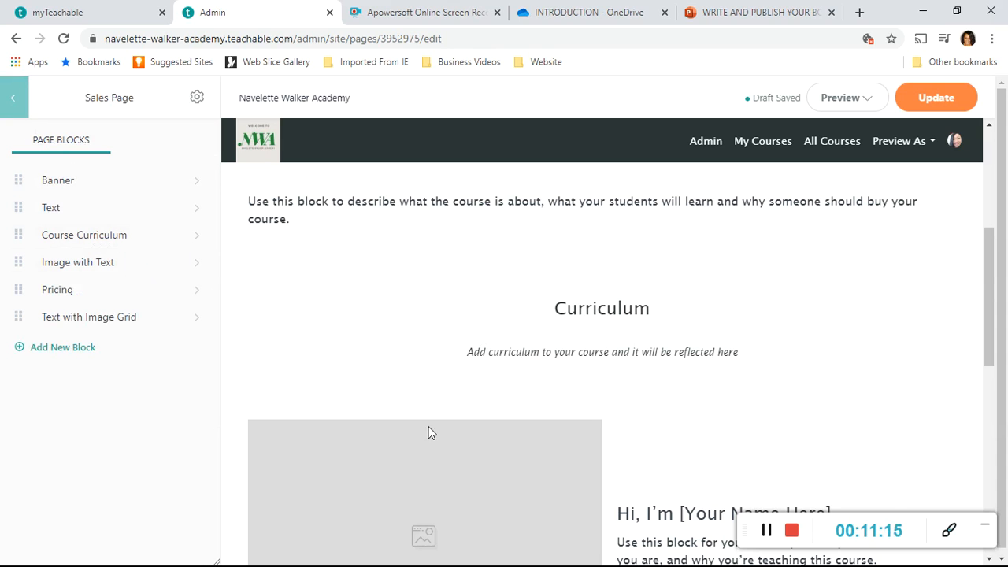
click(197, 240)
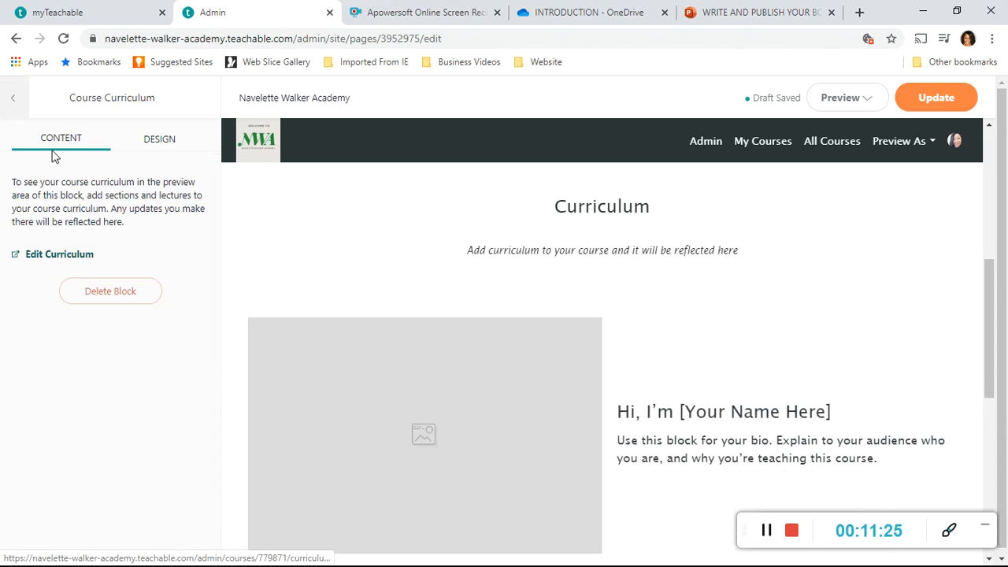
click(16, 103)
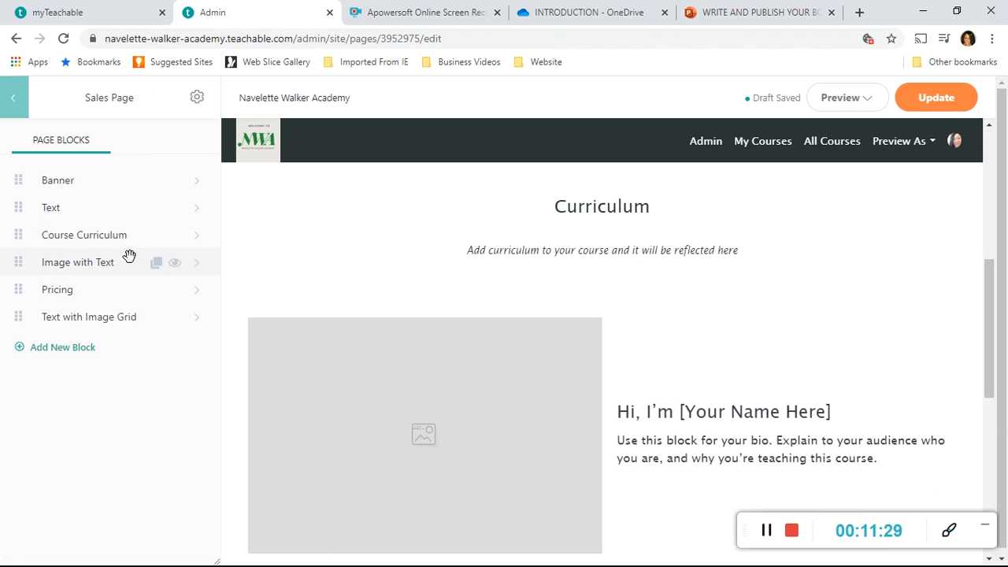
Open the Image with Text block's settings and start choosing an image file from the computer.
click(200, 272)
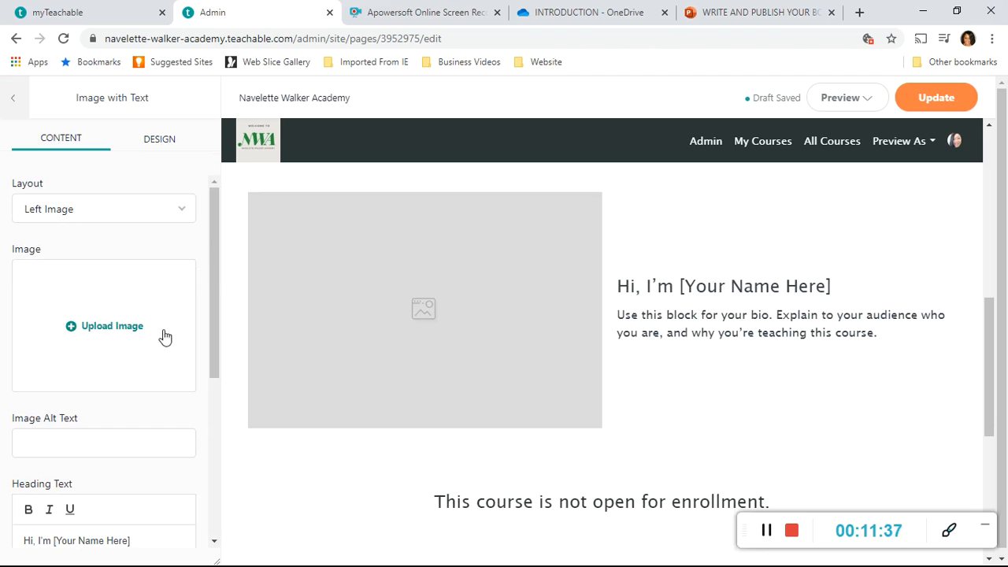
click(124, 330)
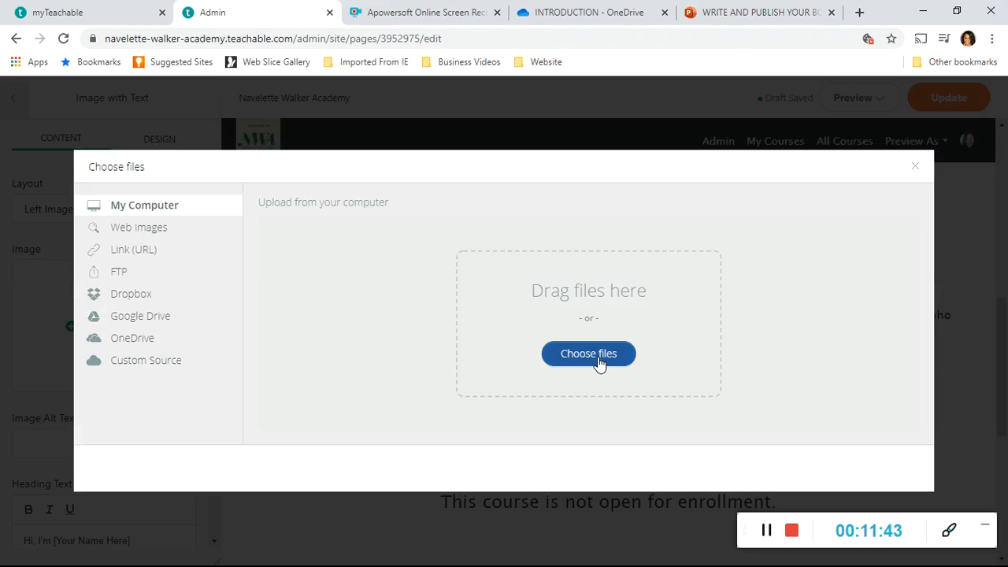
click(598, 356)
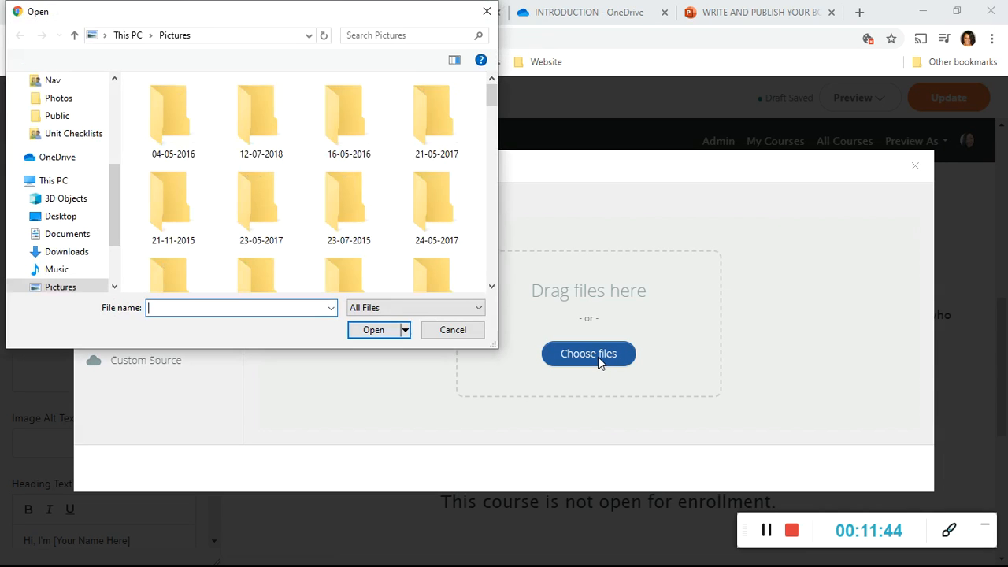
Upload For Book.jpg from the Pictures folder as the image of the Image with Text block.
scroll(492, 287, down, 5)
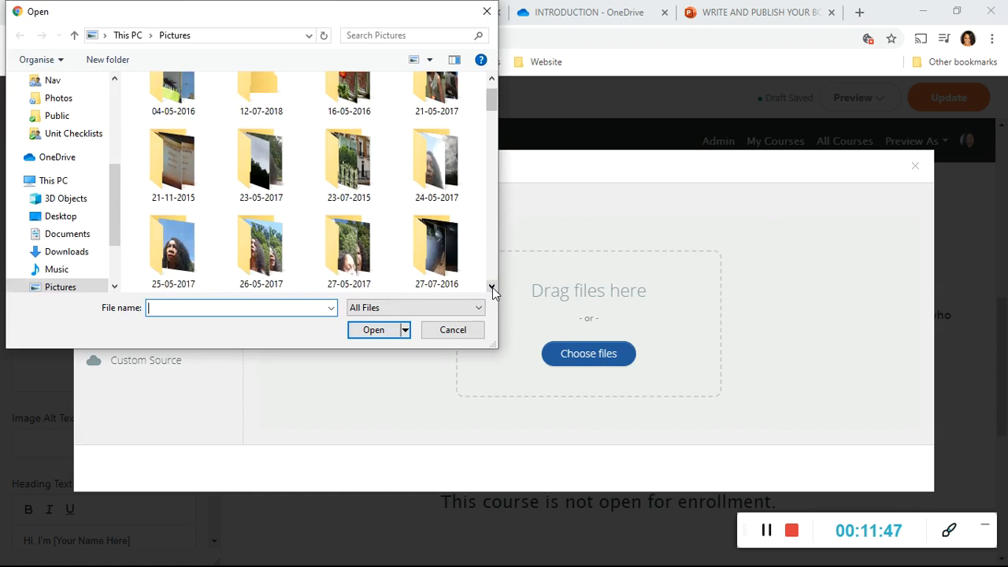
scroll(492, 287, down, 10)
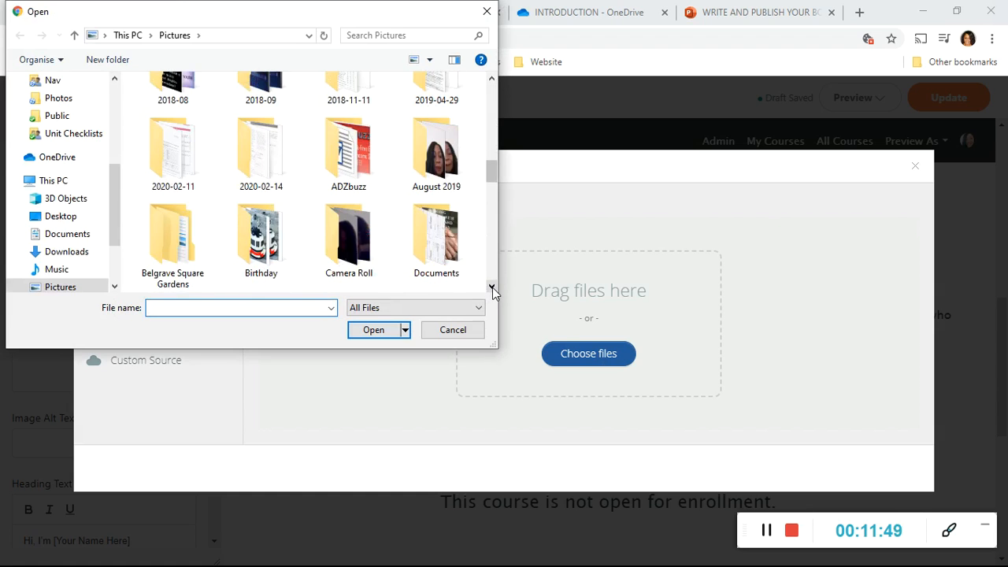
scroll(492, 287, down, 8)
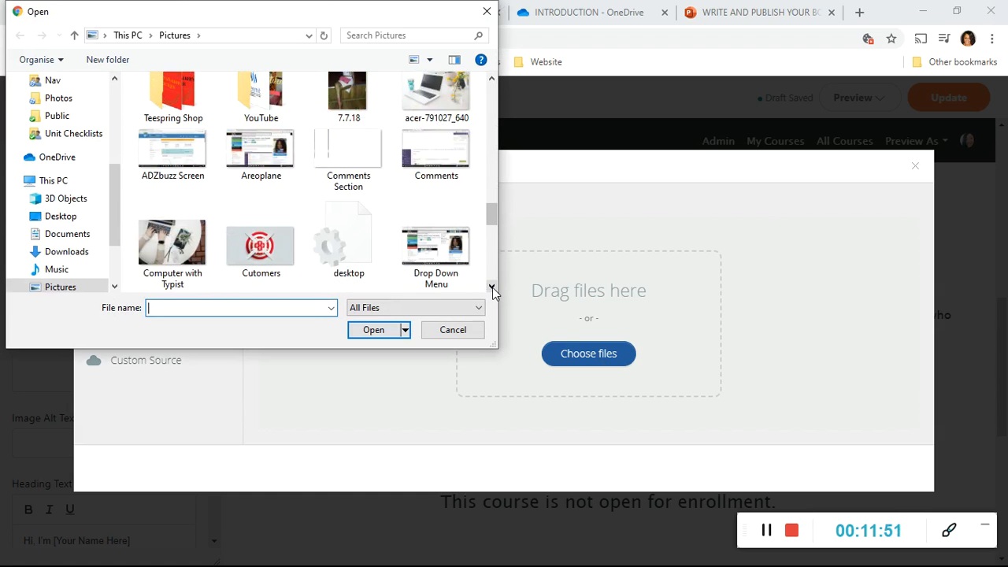
scroll(492, 287, down, 6)
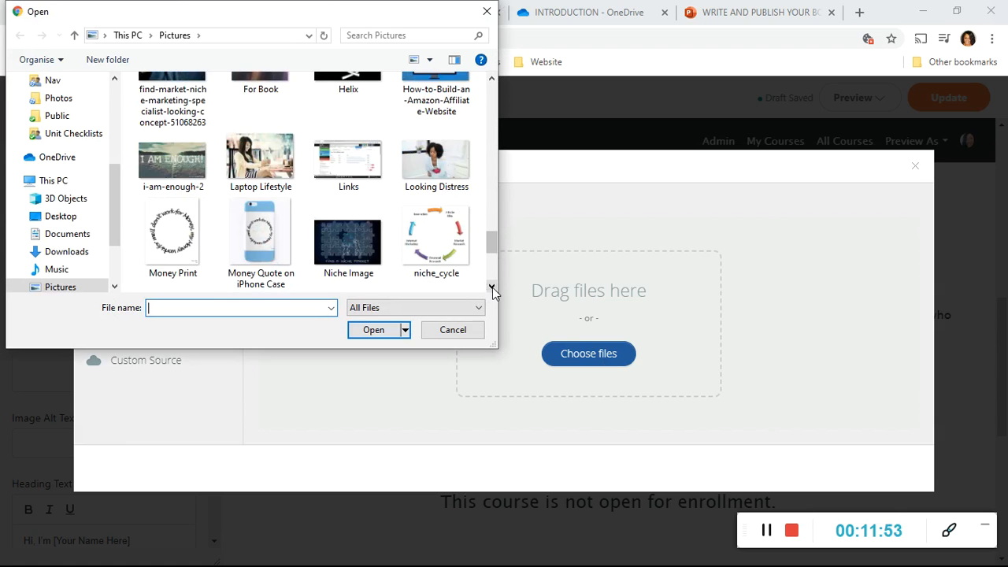
scroll(492, 287, down, 4)
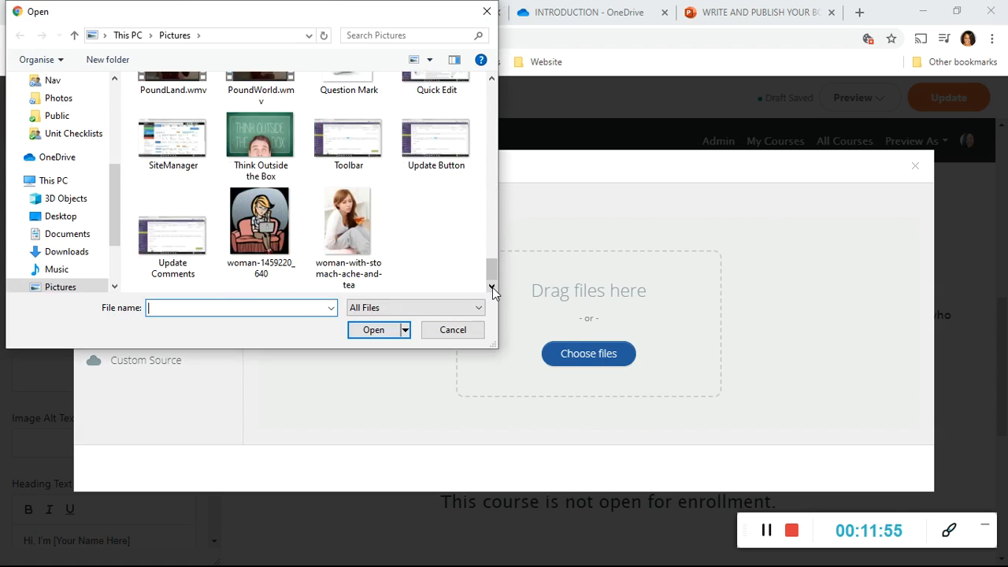
click(492, 78)
click(492, 79)
click(492, 79)
click(492, 79)
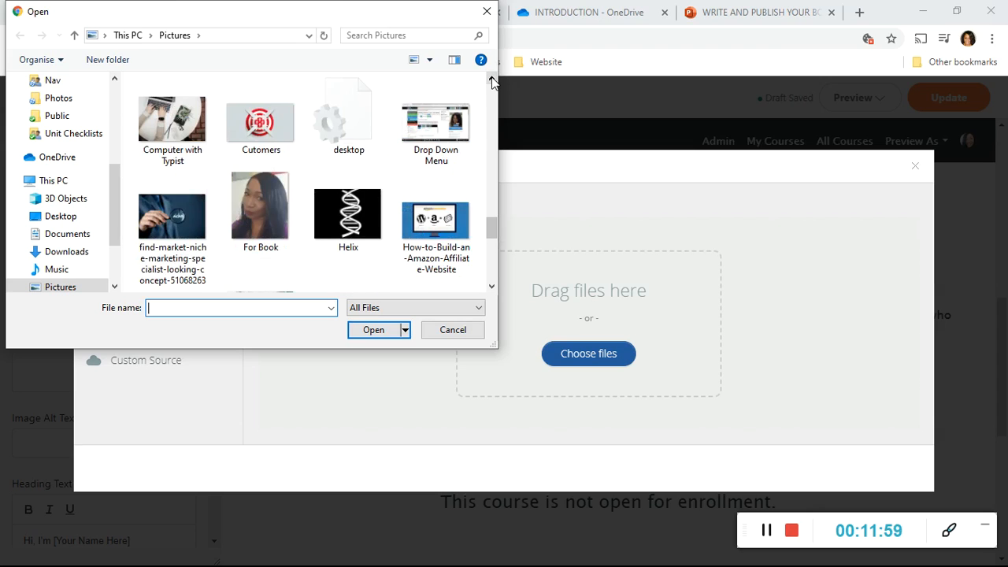
double_click(264, 203)
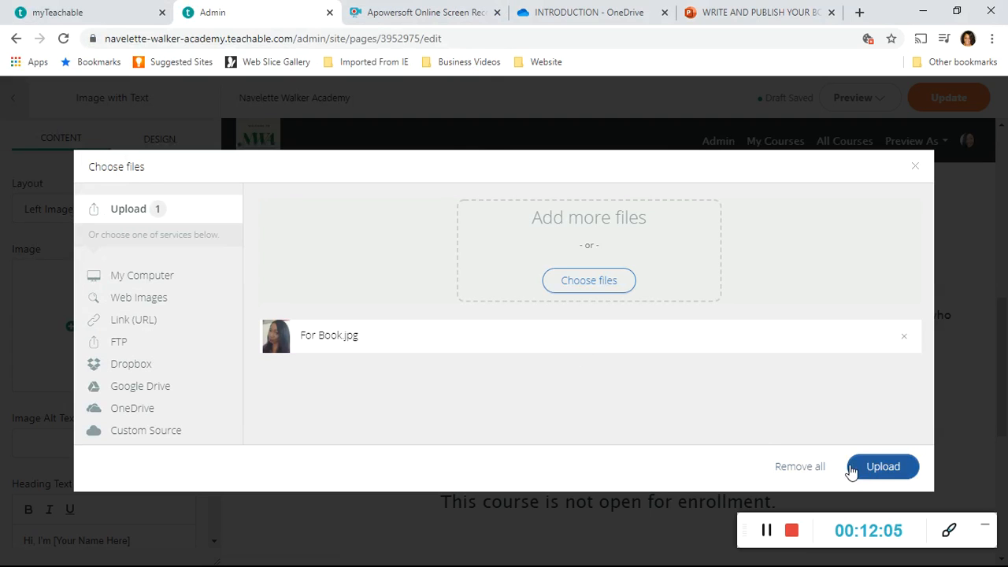
click(876, 476)
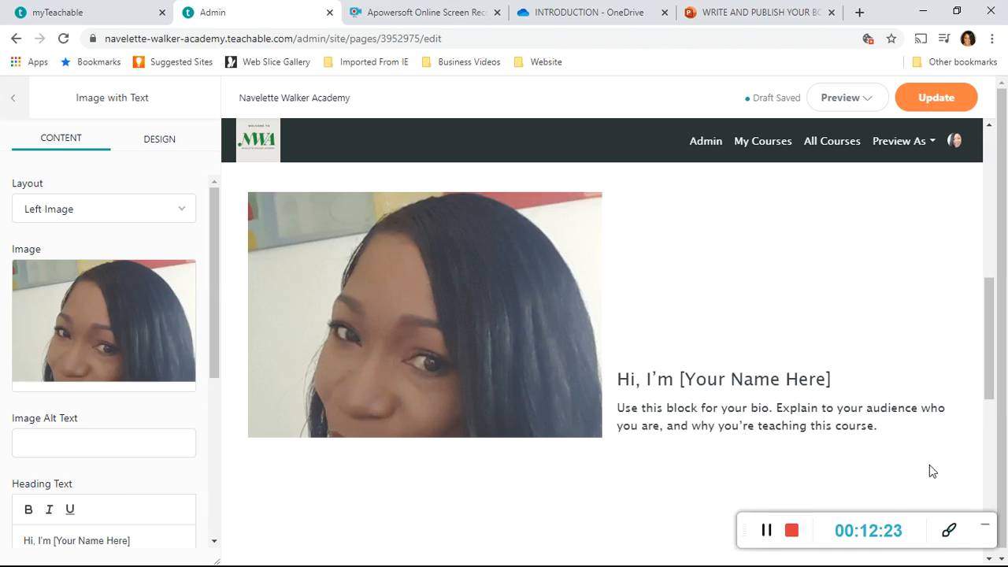
Try Center as the Image with Text block's text alignment and settle on Right.
click(215, 543)
click(215, 542)
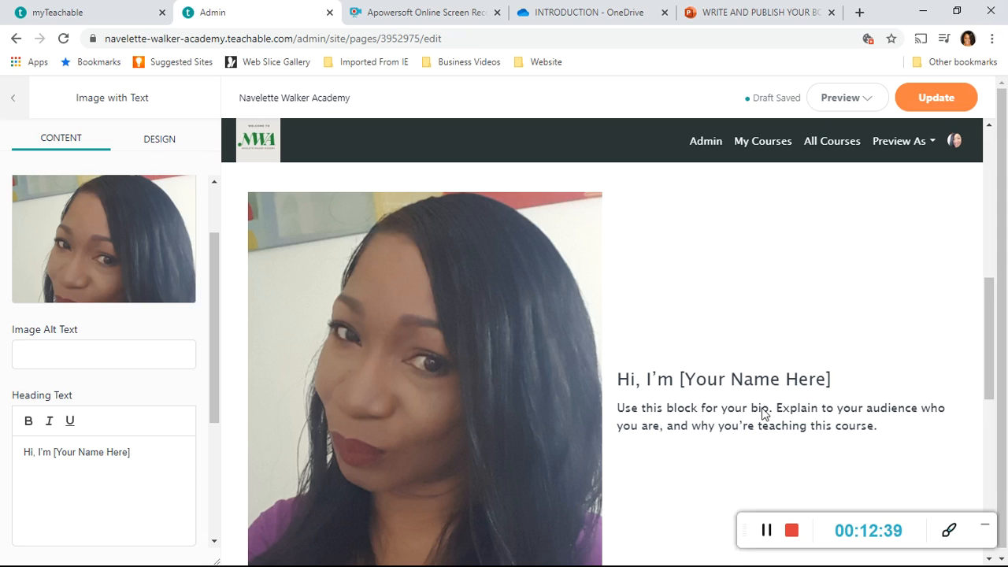
click(164, 147)
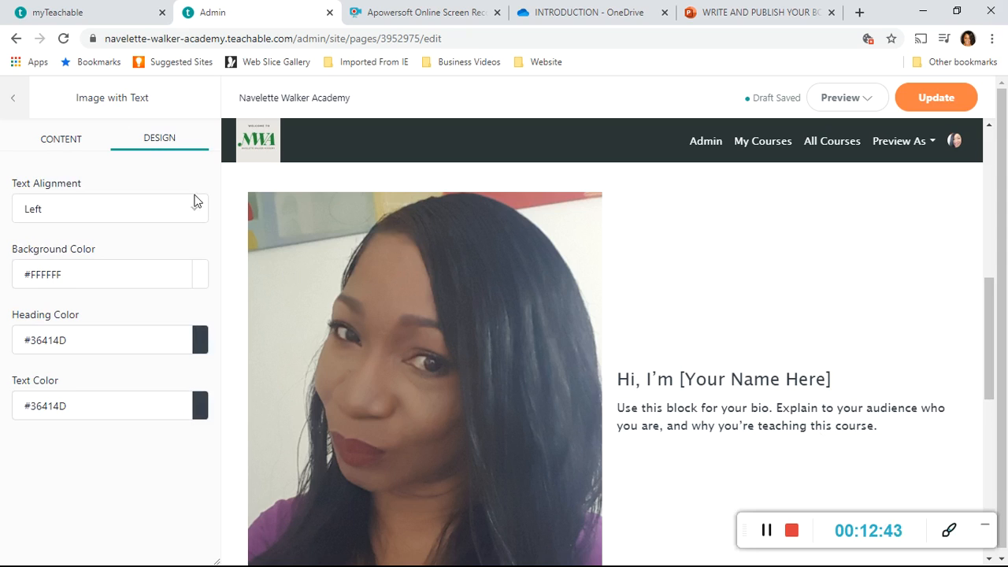
click(198, 210)
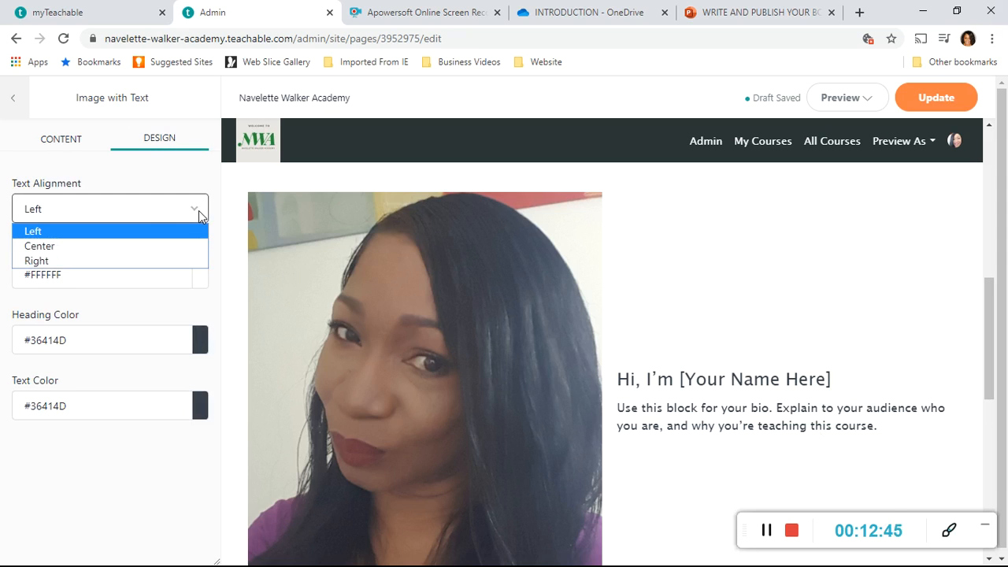
click(115, 244)
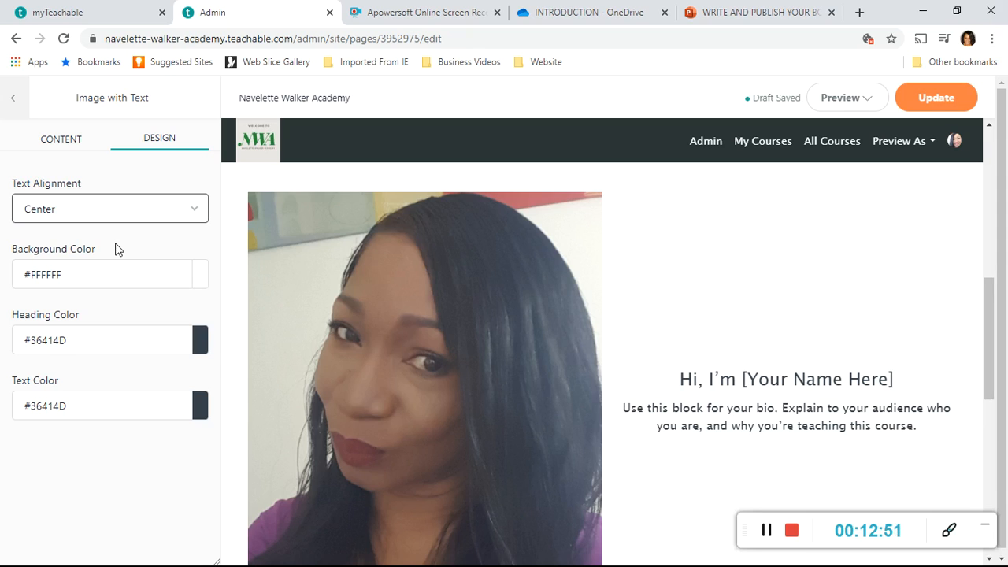
click(198, 207)
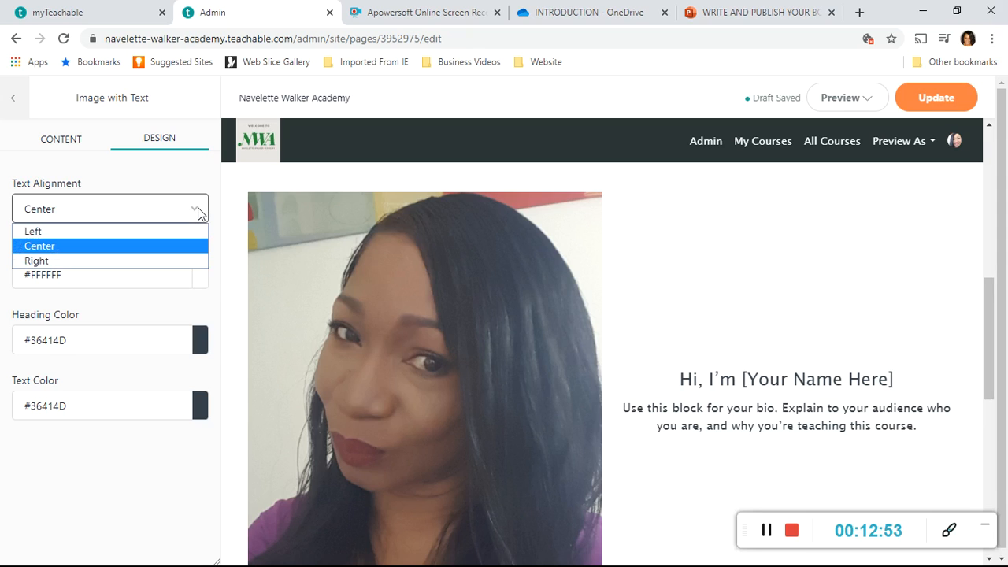
click(141, 265)
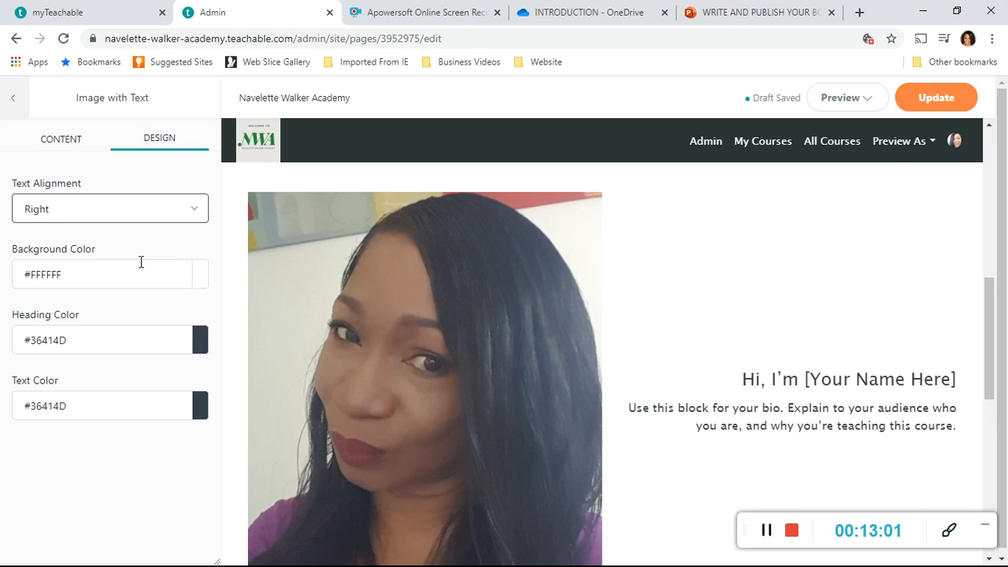
Update the sales page, view its published version in a new tab and return to the editor.
click(935, 107)
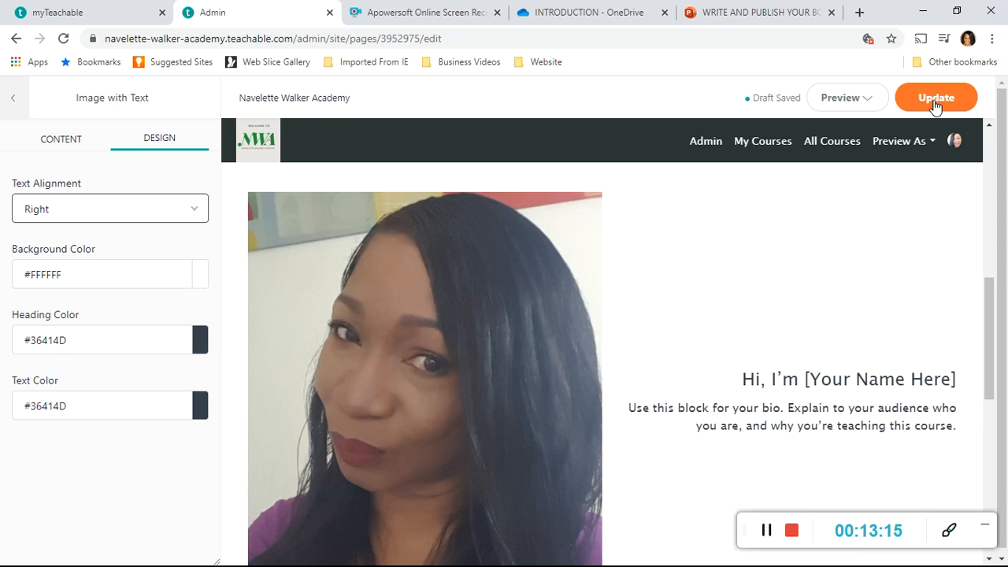
click(867, 105)
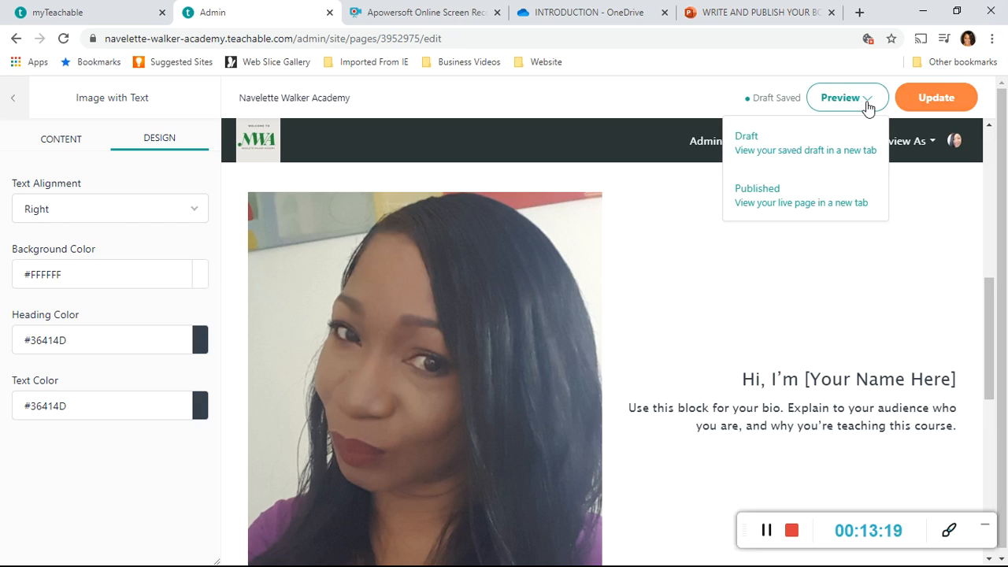
click(816, 213)
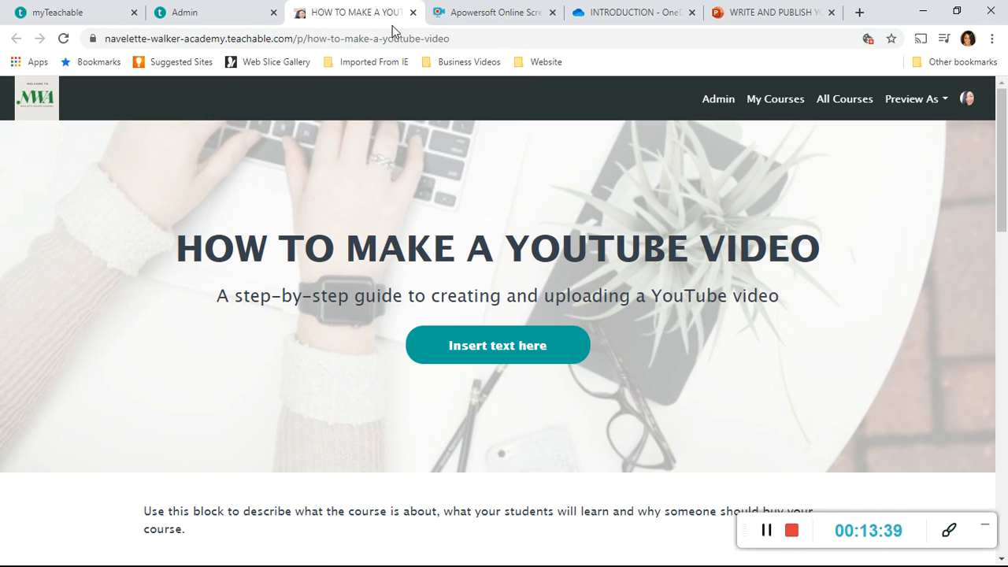
click(199, 17)
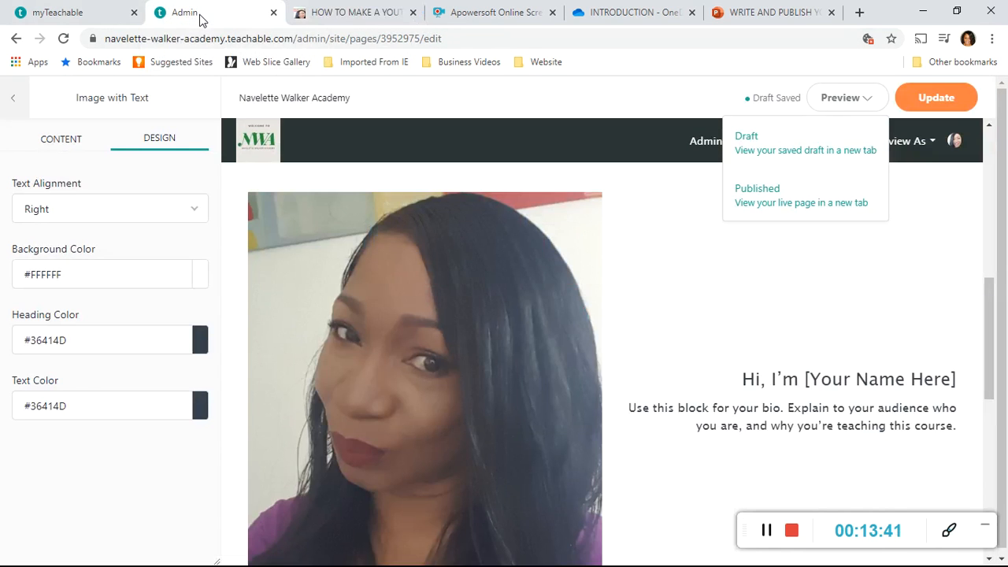
View the settings of the Pricing and Text with Image Grid blocks and return to the page blocks list.
click(15, 101)
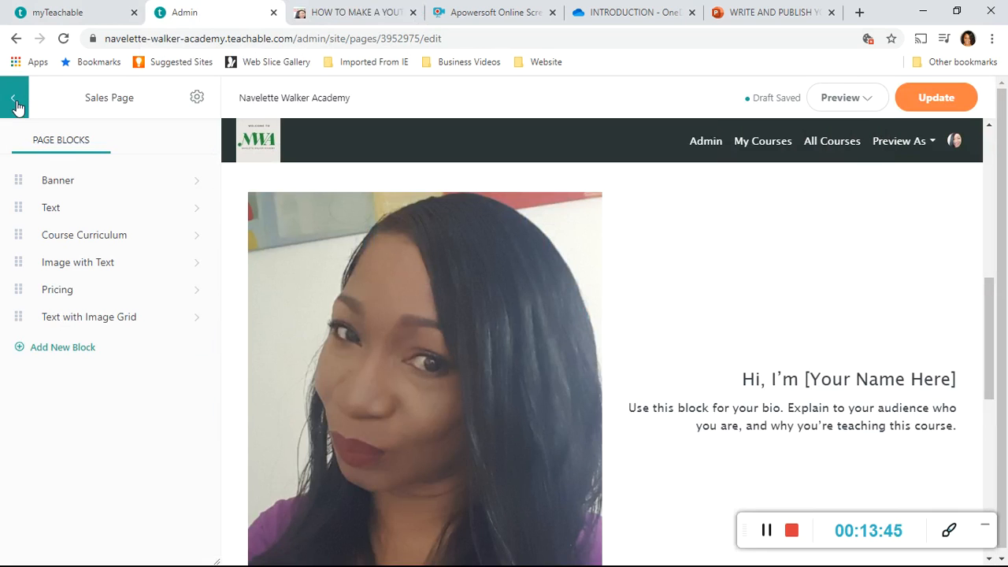
click(200, 297)
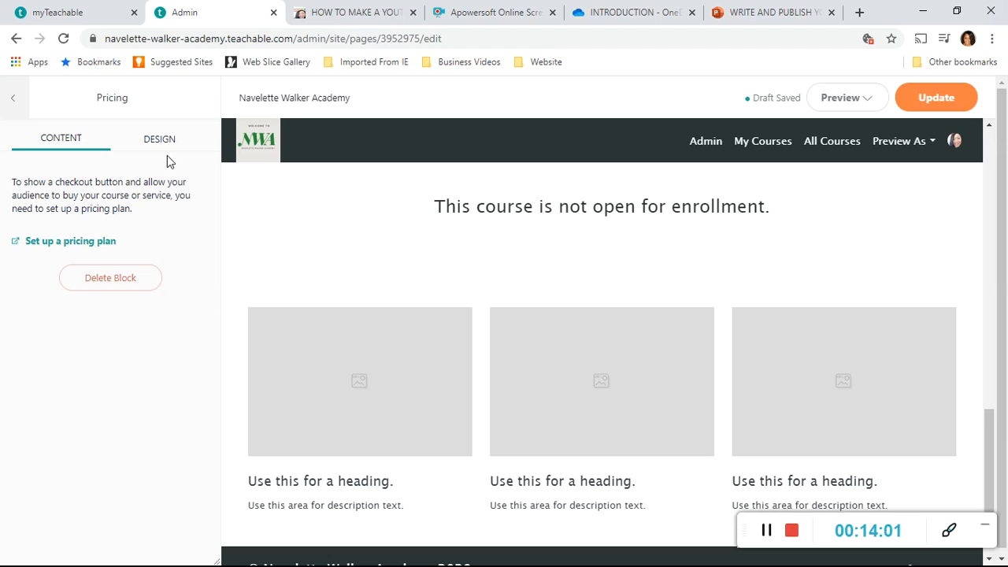
click(14, 103)
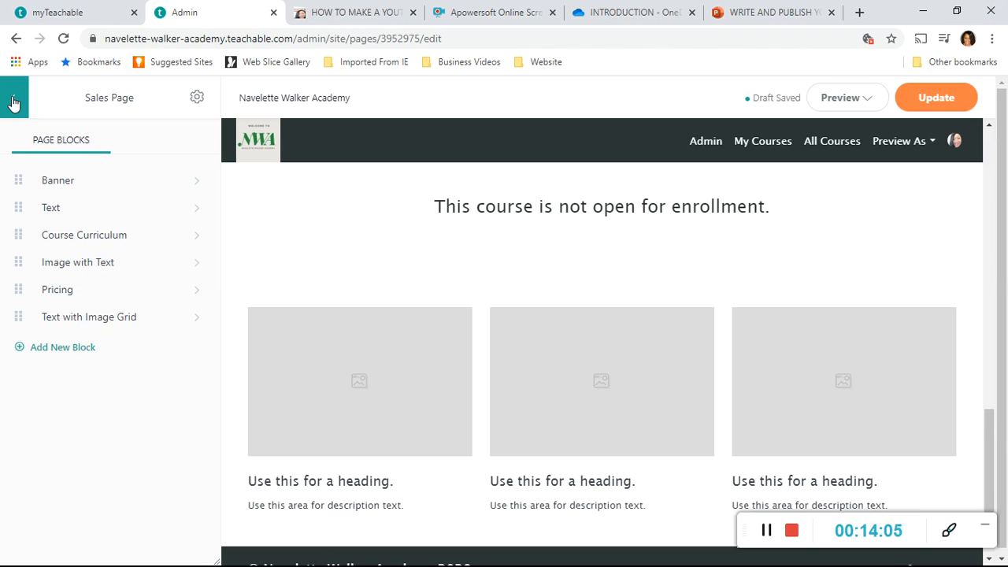
click(197, 324)
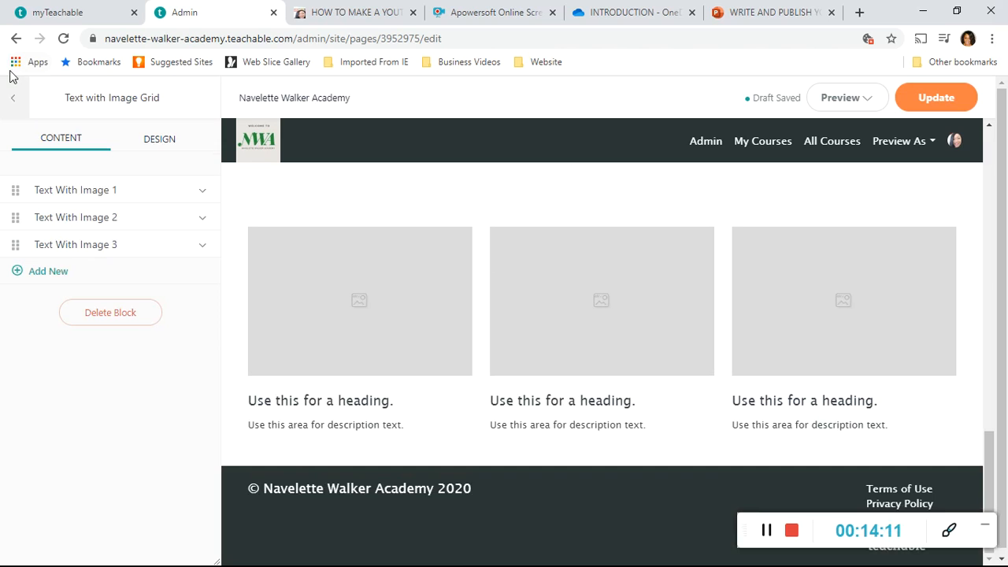
click(15, 103)
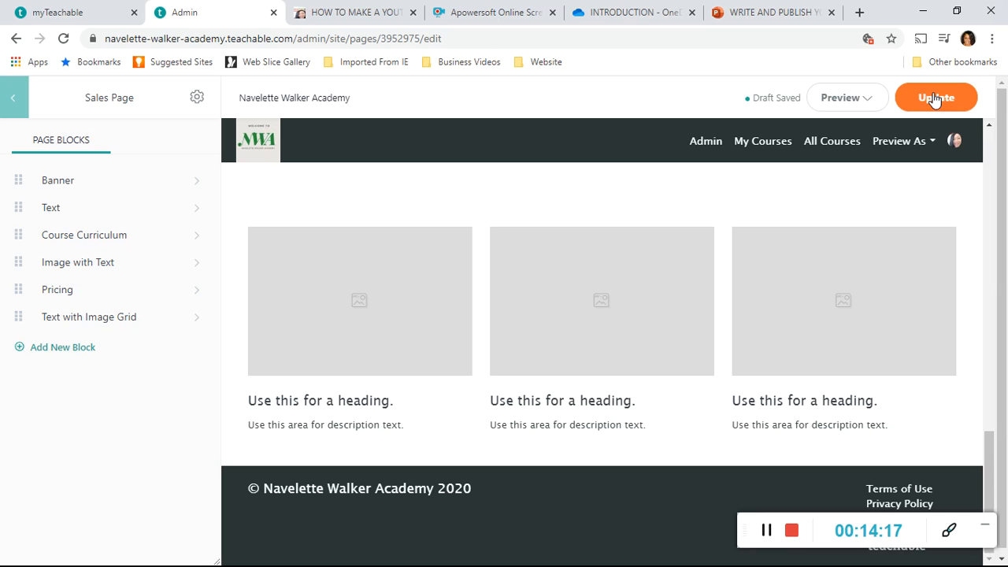
Preview the sales page's draft and published versions and close all the preview tabs.
click(869, 104)
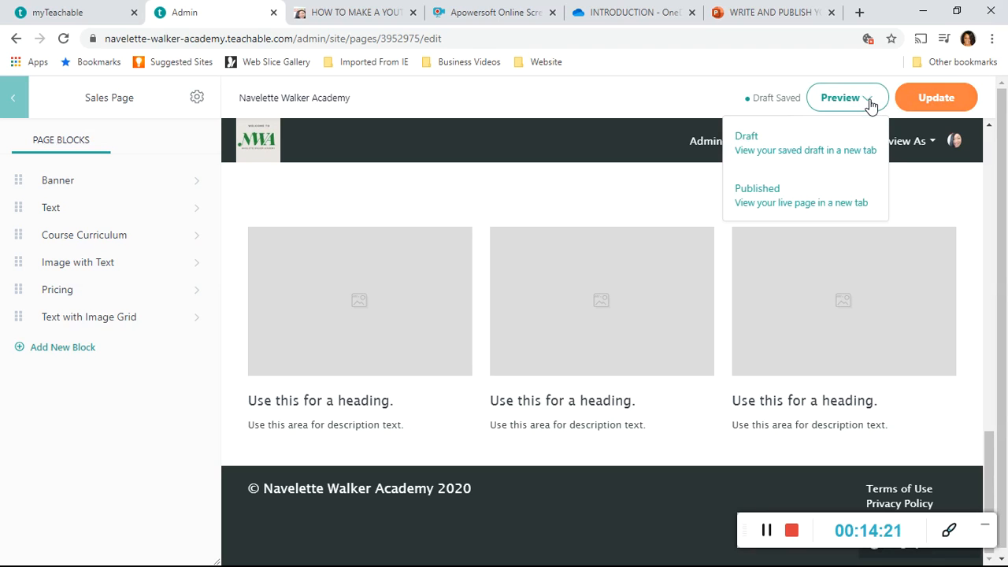
click(796, 146)
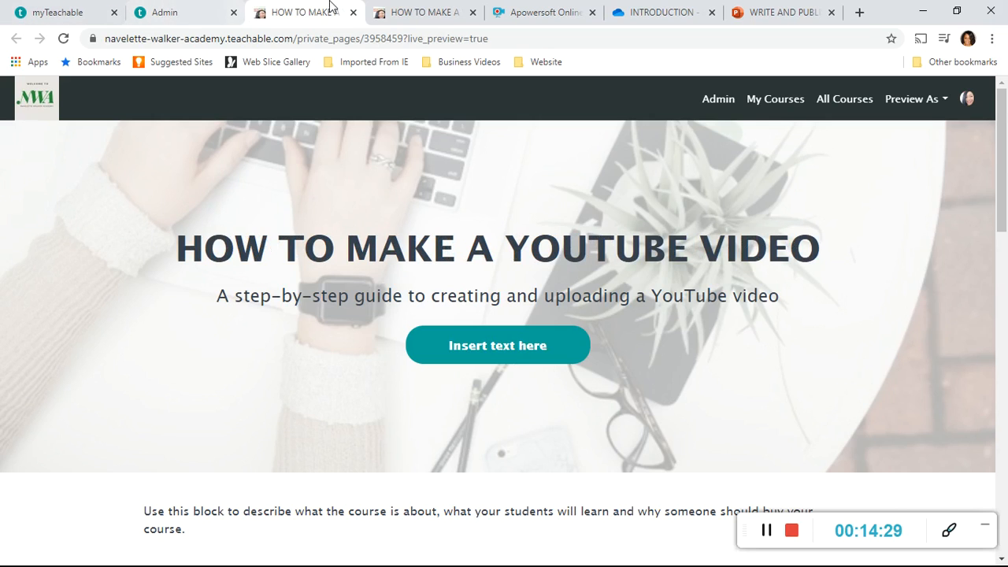
click(353, 14)
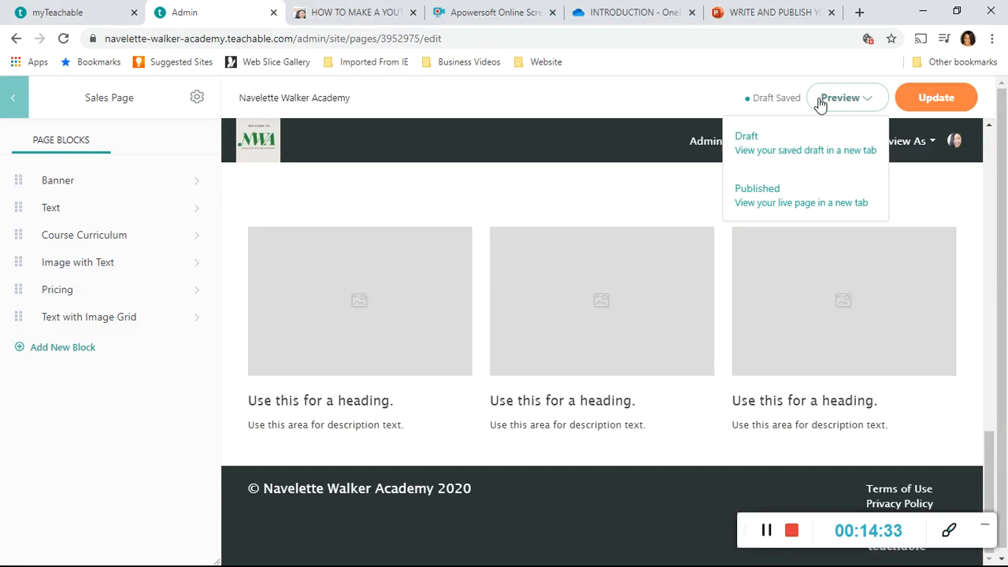
click(828, 197)
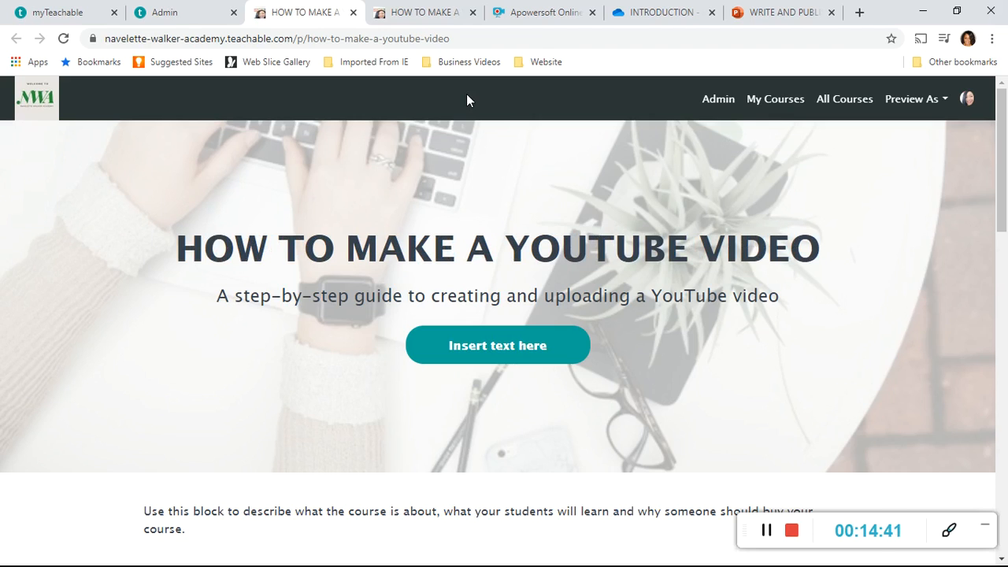
click(354, 12)
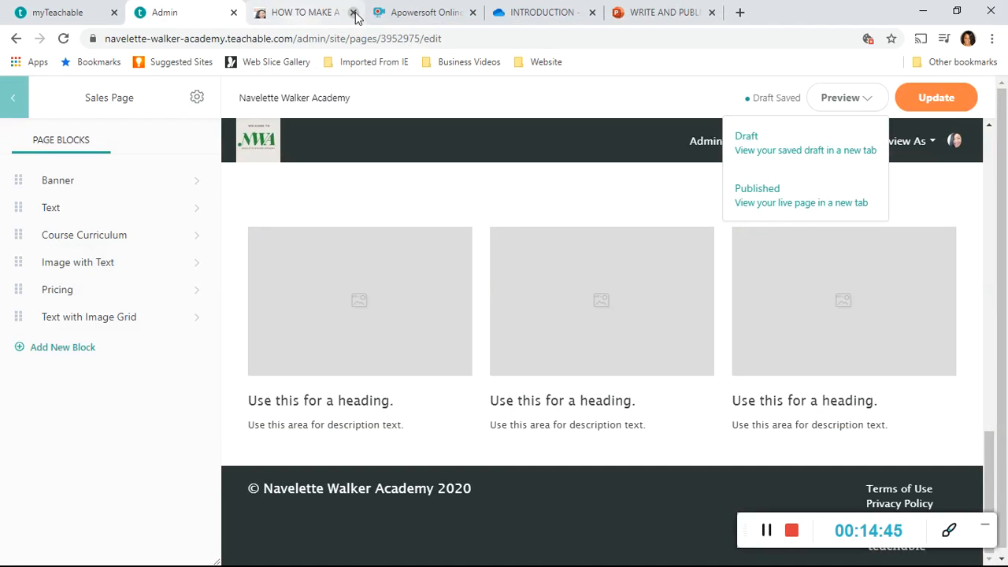
click(354, 13)
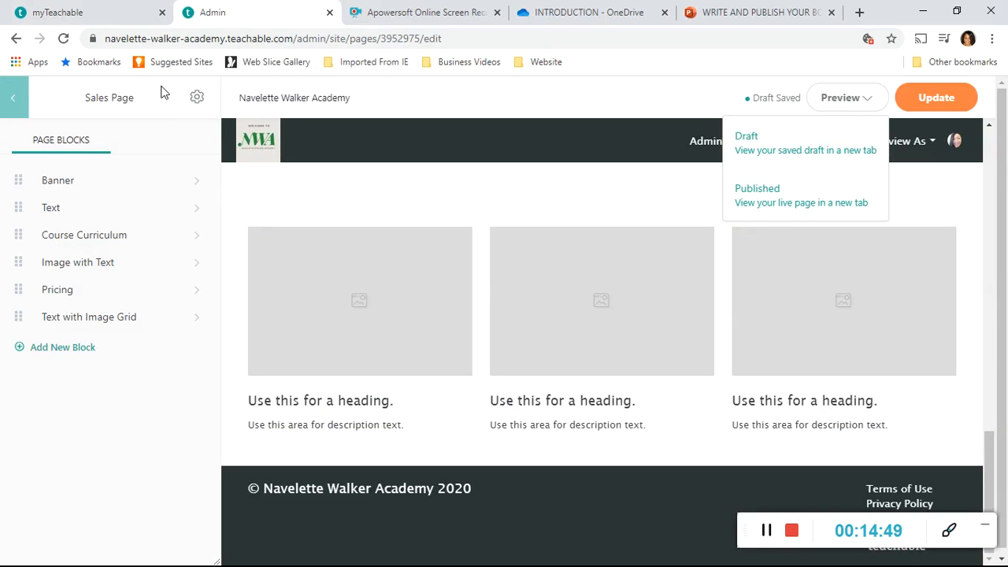
Leave the sales page editor and view the HOW TO MAKE A YOUTUBE VIDEO course's information through the courses list.
click(16, 100)
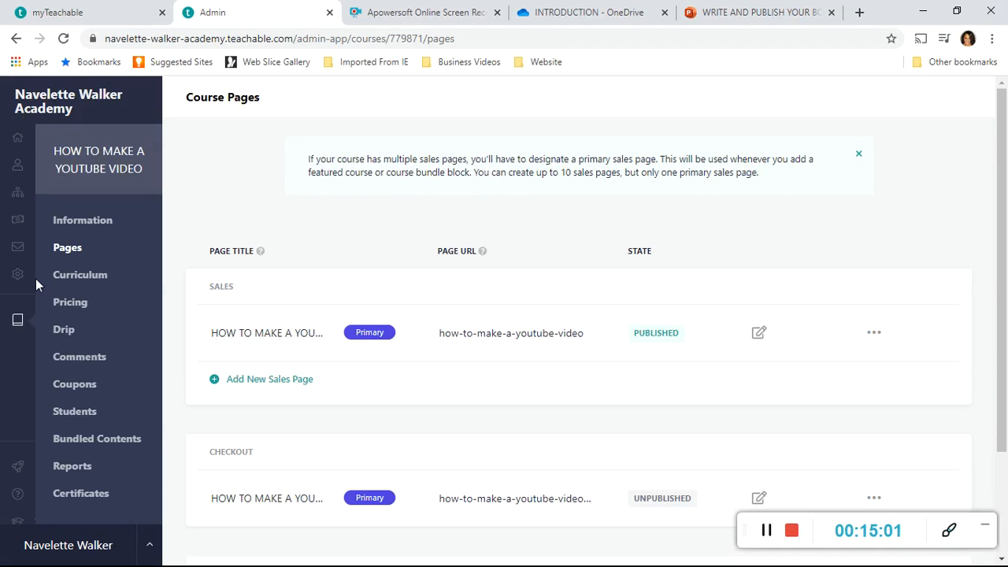
click(20, 323)
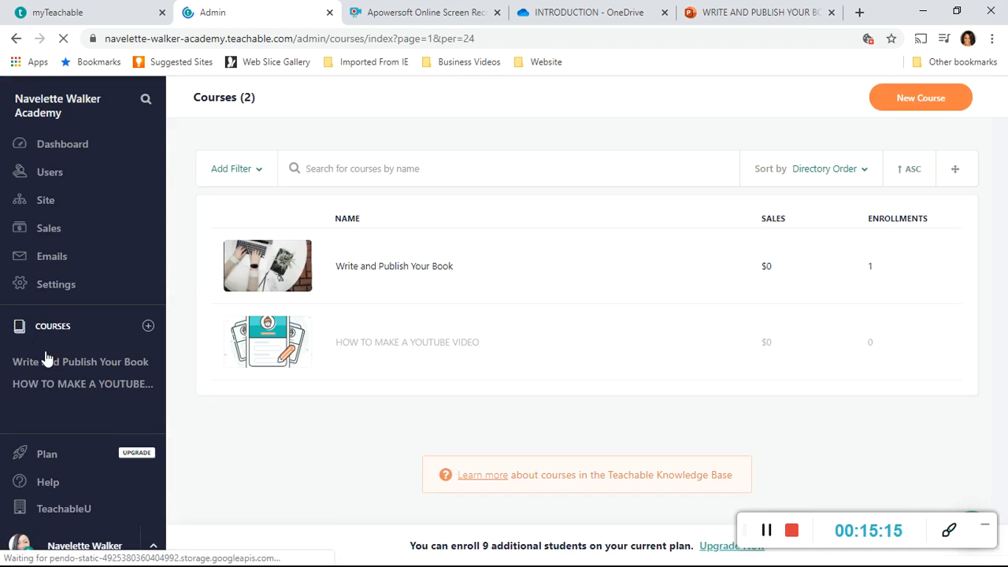
click(71, 385)
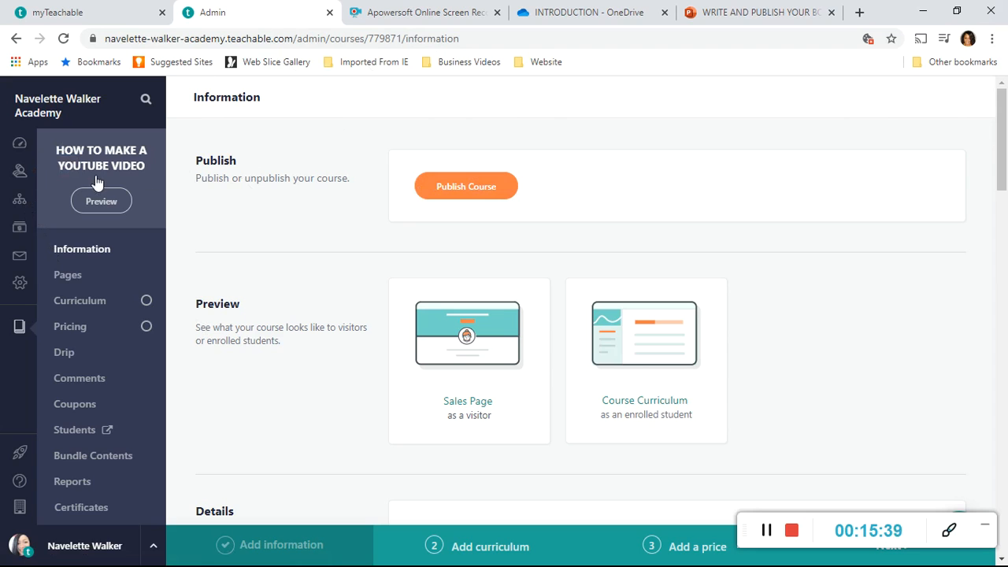
Go to the school site's list of pages and open the Homepage for editing.
click(20, 205)
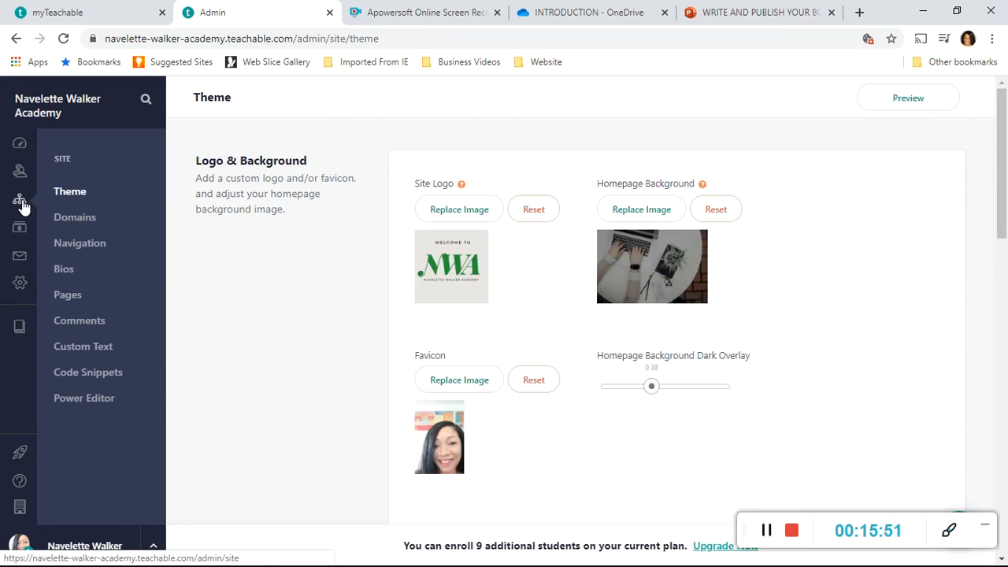
click(76, 300)
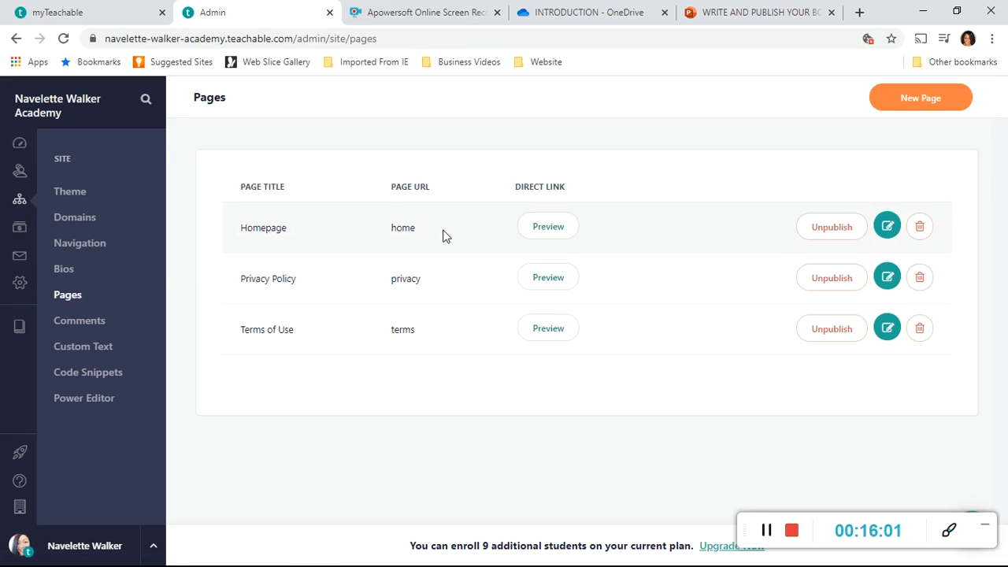
click(887, 228)
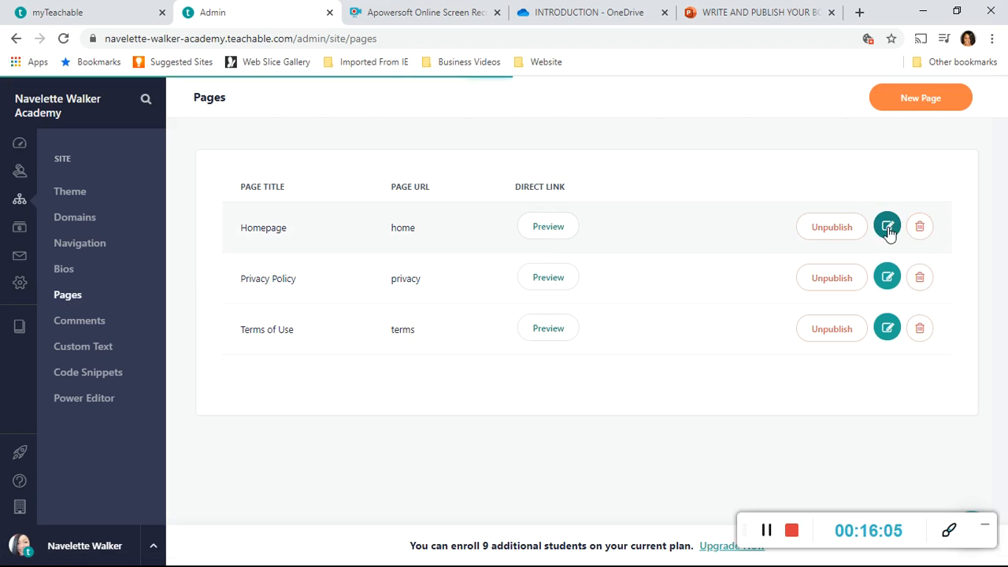